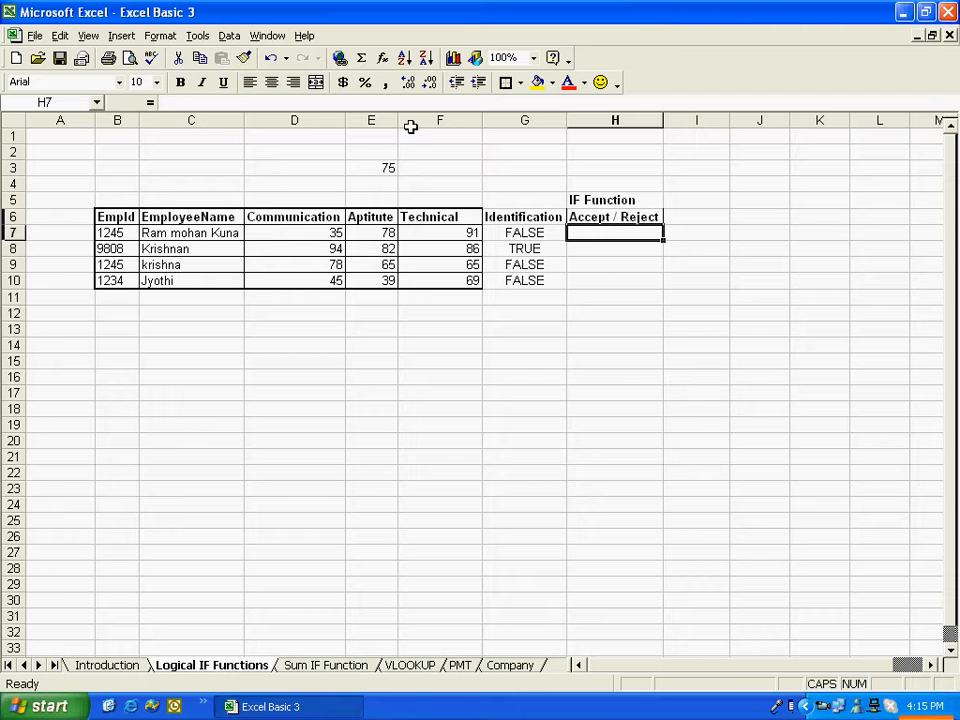
# Step: Insert the logical IF function in cell H7 with G7 as its logical test
pyautogui.click(383, 60)
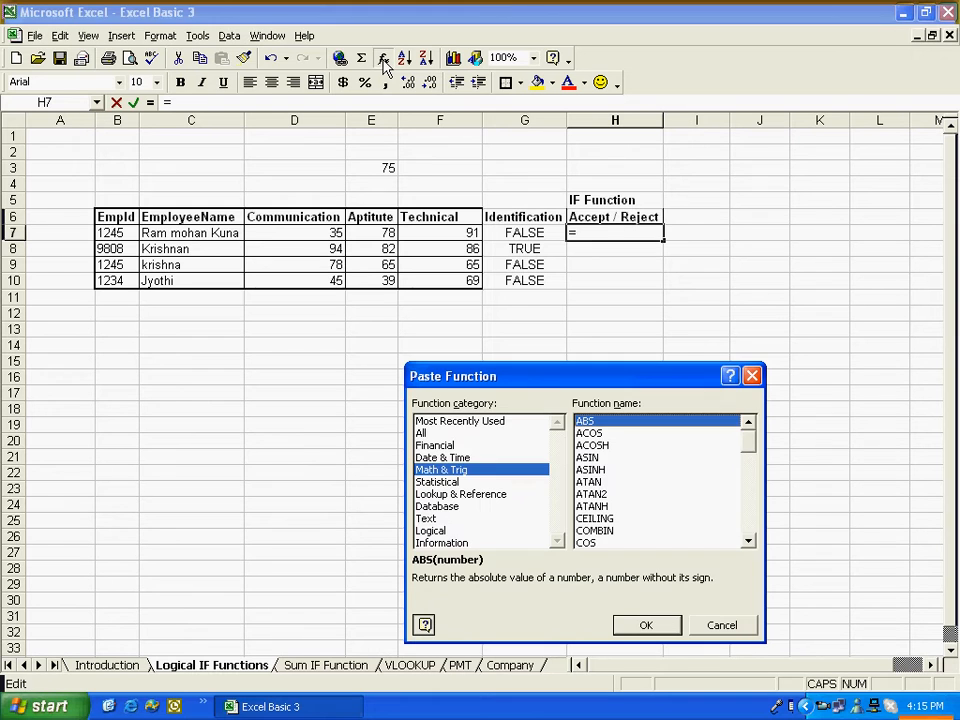
pyautogui.click(432, 530)
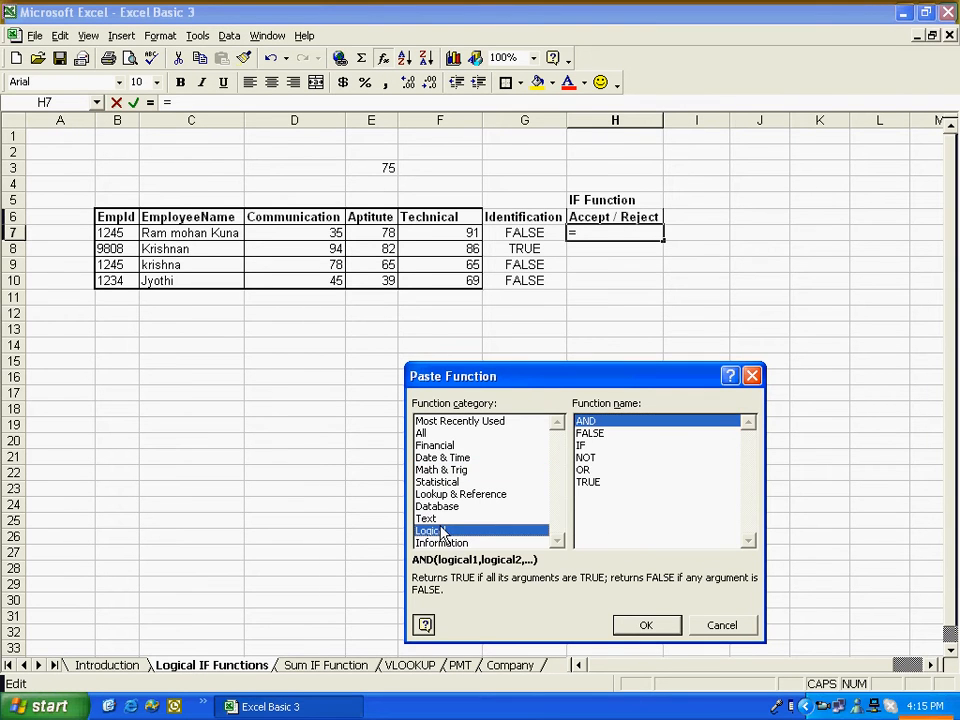
pyautogui.click(583, 447)
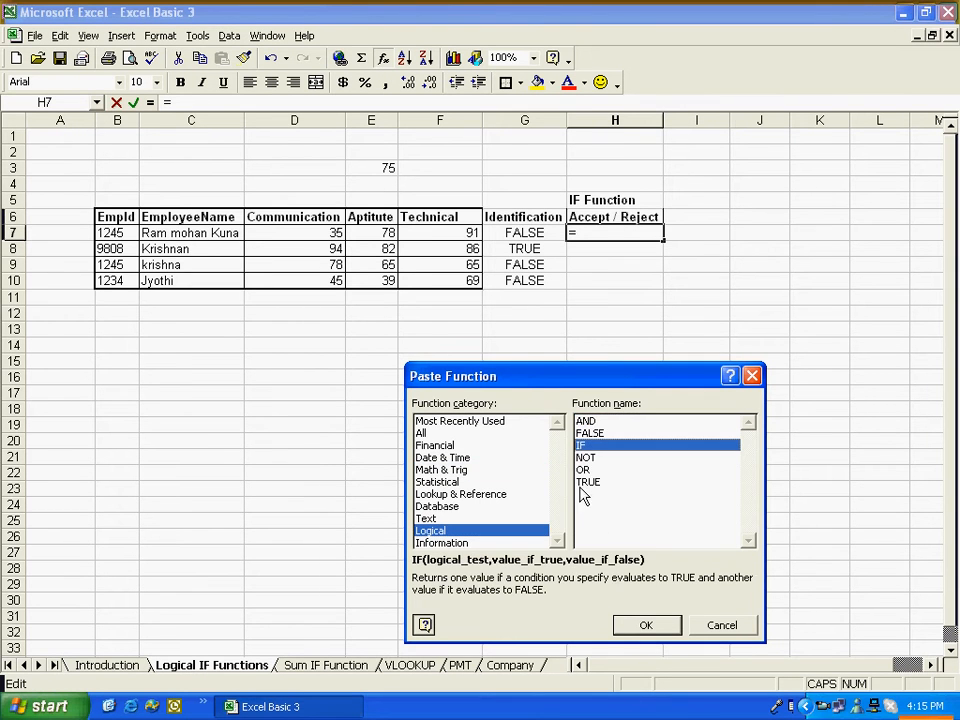
pyautogui.click(652, 627)
pyautogui.moveTo(407, 129); pyautogui.dragTo(660, 412)
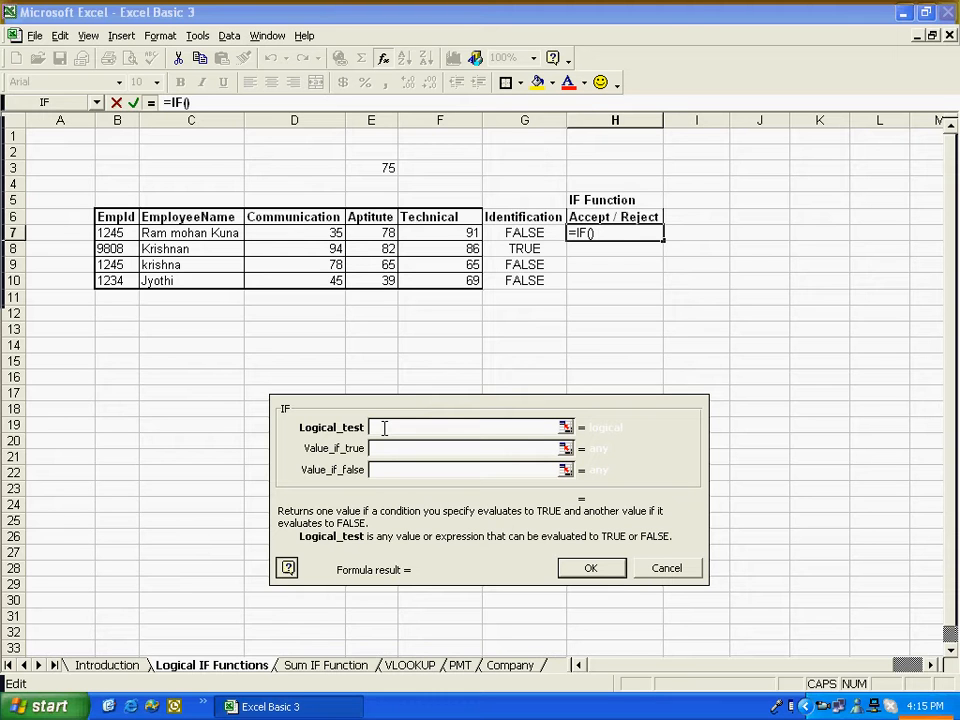
pyautogui.click(525, 234)
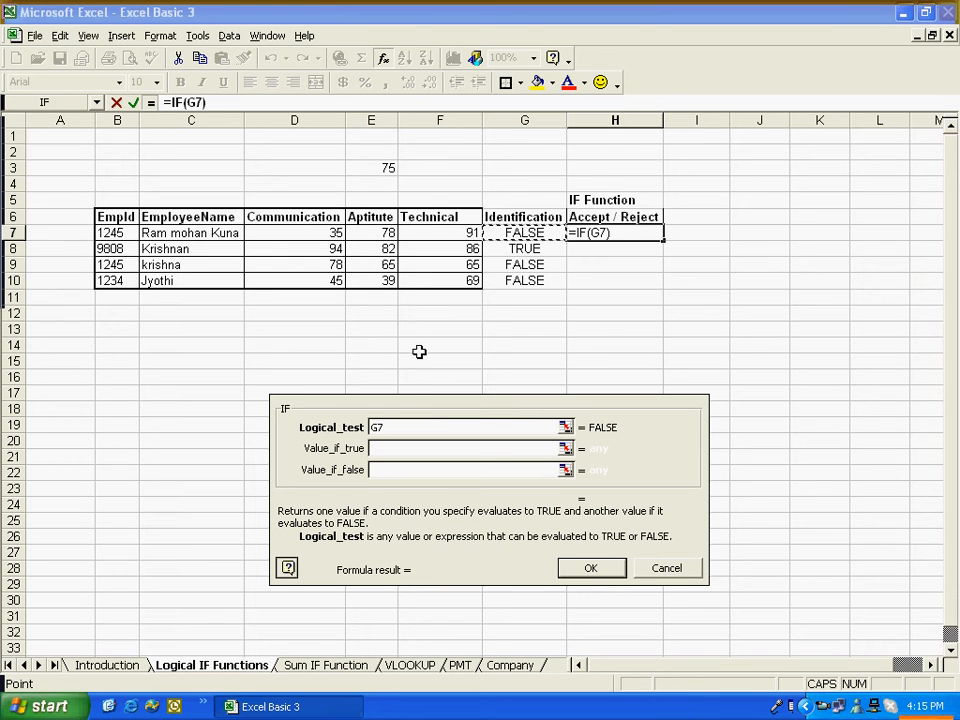
# Step: Set the IF function's value if true to Accept
pyautogui.click(414, 449)
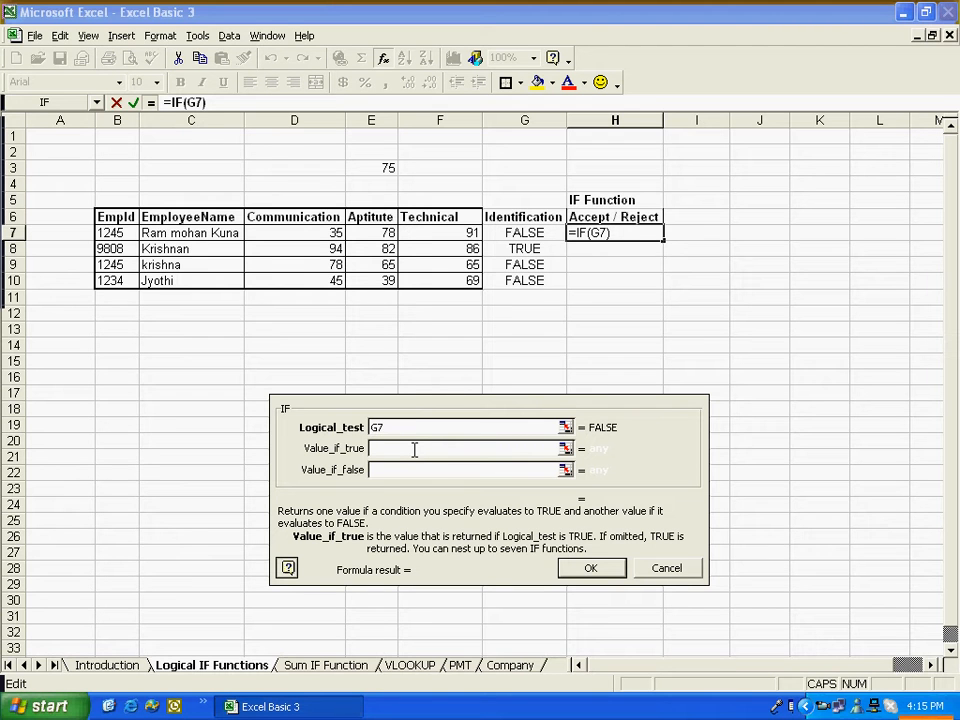
pyautogui.write('aC')
pyautogui.press('BackSpace')
pyautogui.press('BackSpace')
pyautogui.press('capslock')
pyautogui.write('Acc')
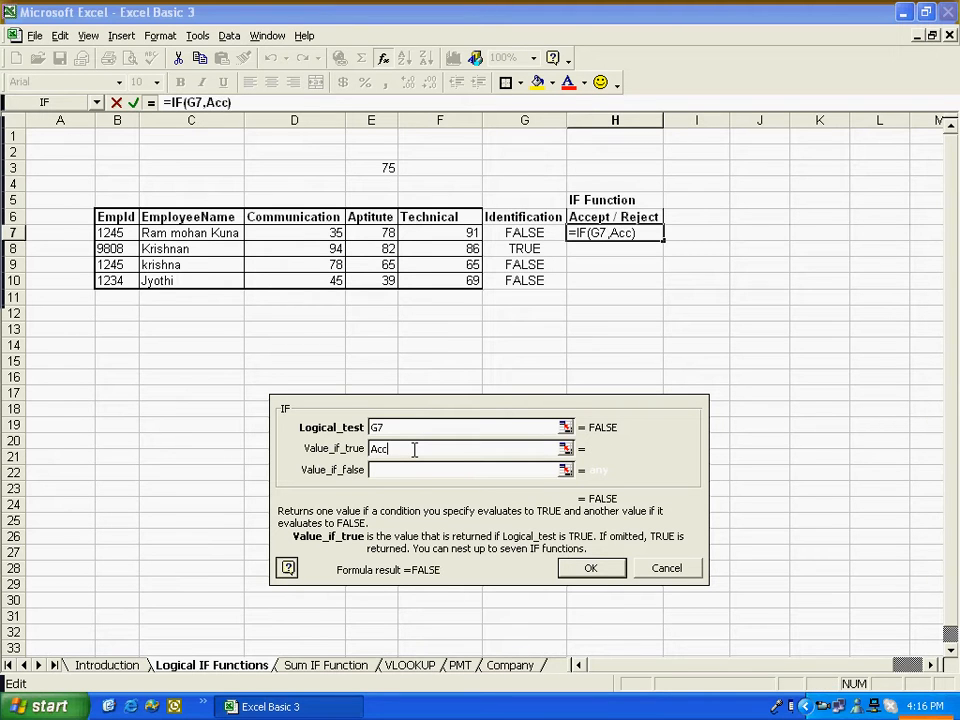
pyautogui.write('ept')
# Step: Set the IF function's value if false to Reject and copy the completed H7 formula down through H10
pyautogui.click(400, 470)
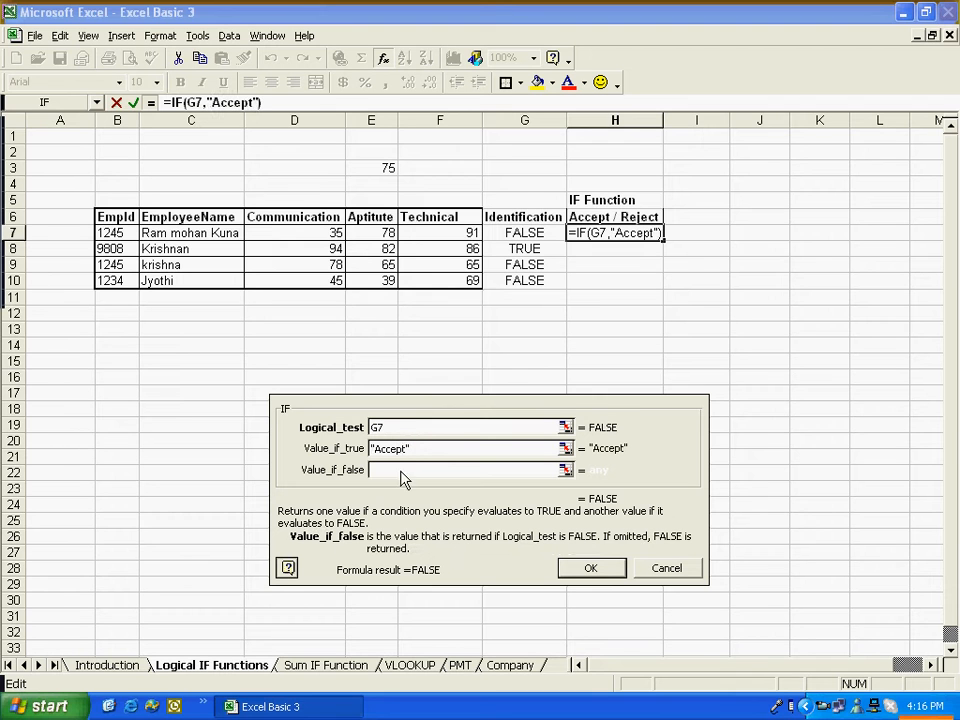
pyautogui.write('Re')
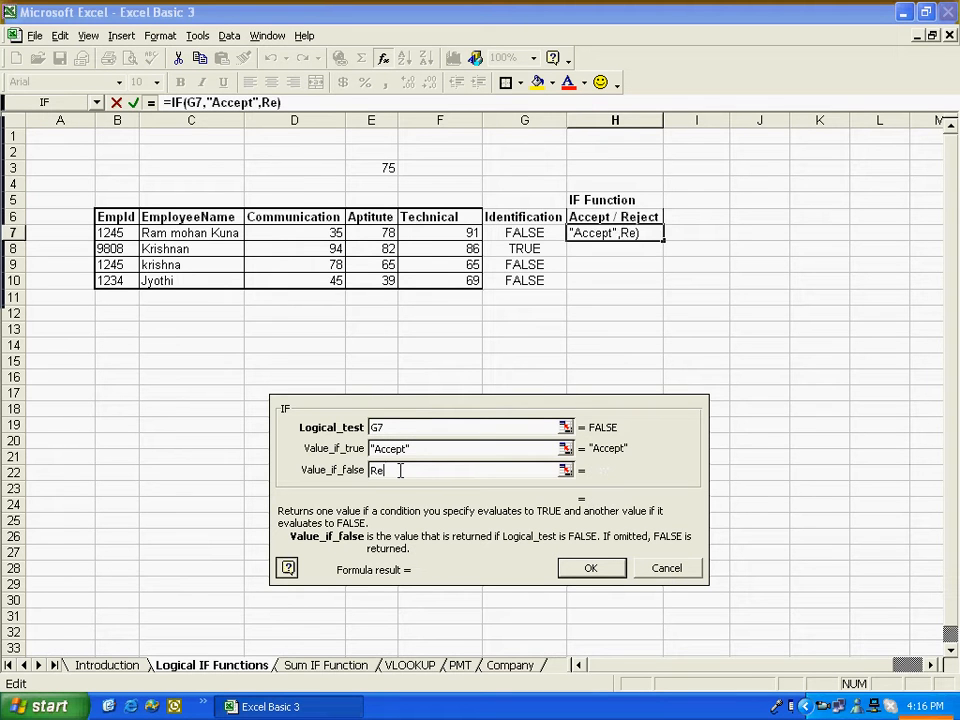
pyautogui.write('ject')
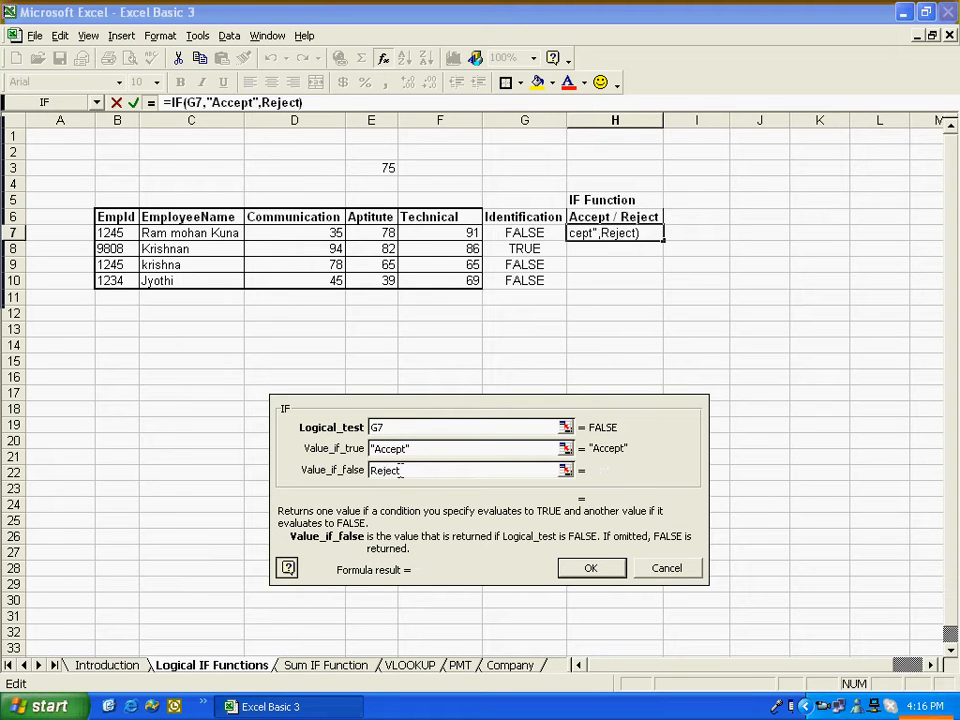
pyautogui.click(591, 568)
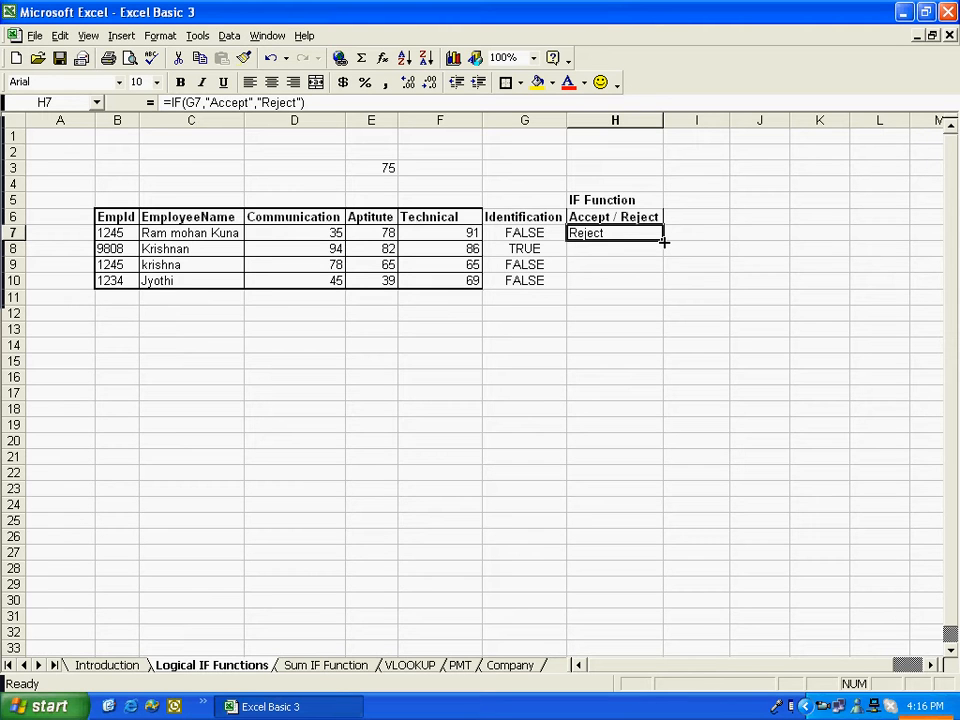
pyautogui.moveTo(664, 241); pyautogui.dragTo(664, 287)
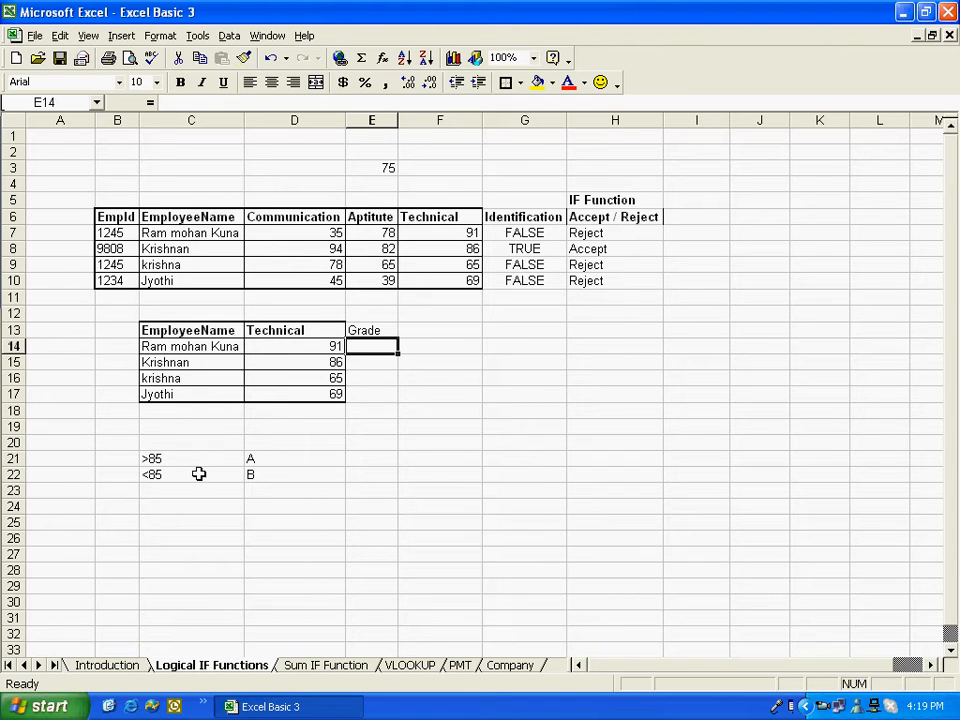
# Step: Insert the IF function in cell E14 under Grade with the logical test D14<85
pyautogui.click(155, 476)
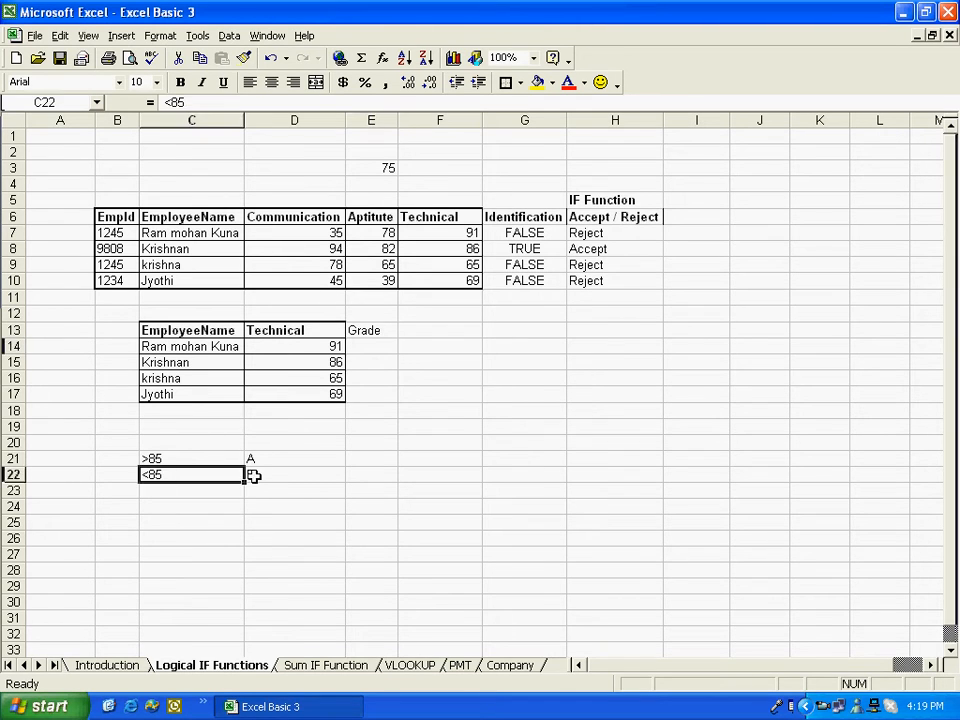
pyautogui.click(290, 476)
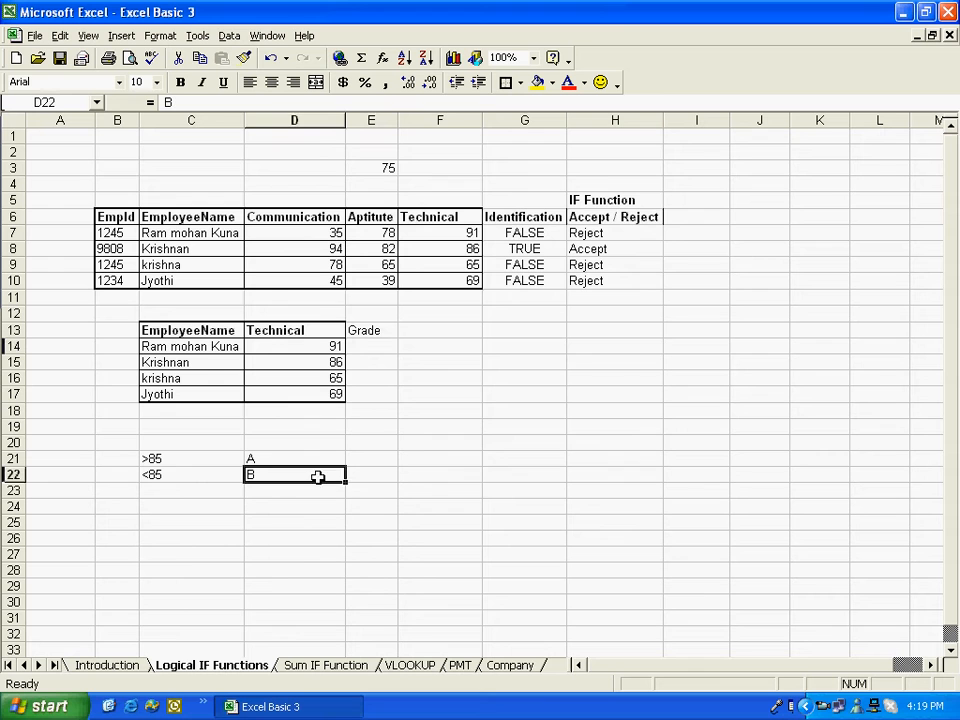
pyautogui.click(369, 345)
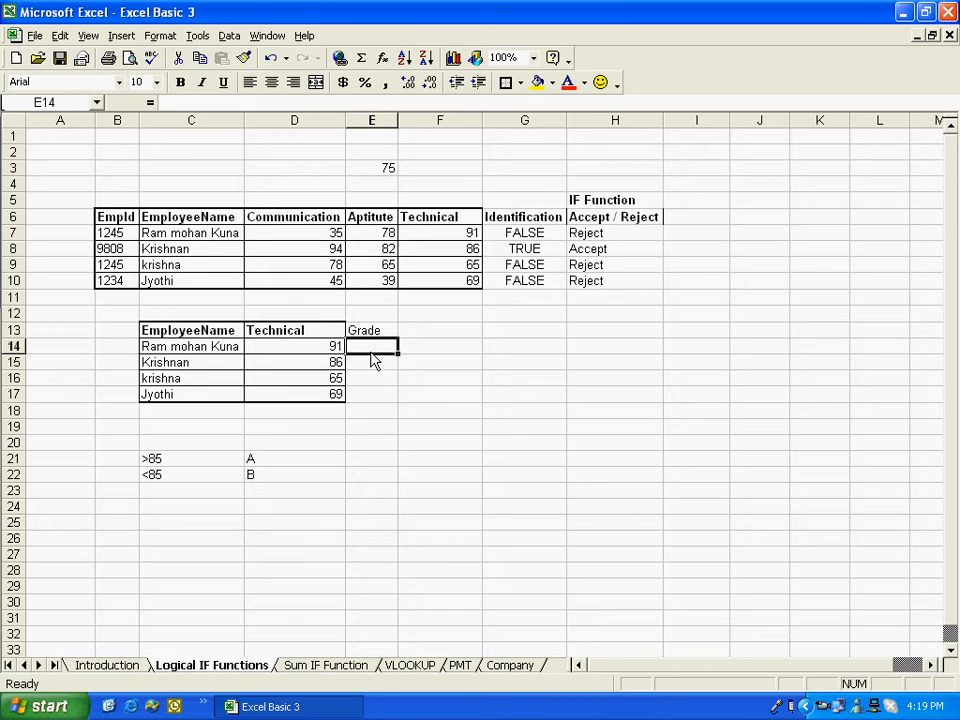
pyautogui.click(382, 58)
pyautogui.click(582, 446)
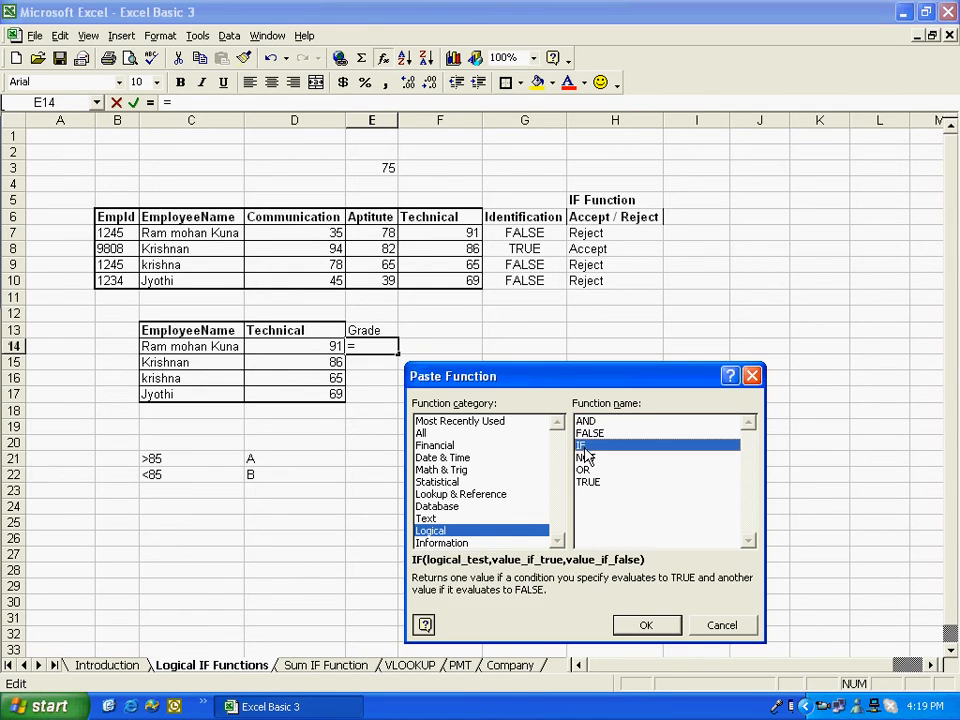
pyautogui.click(632, 628)
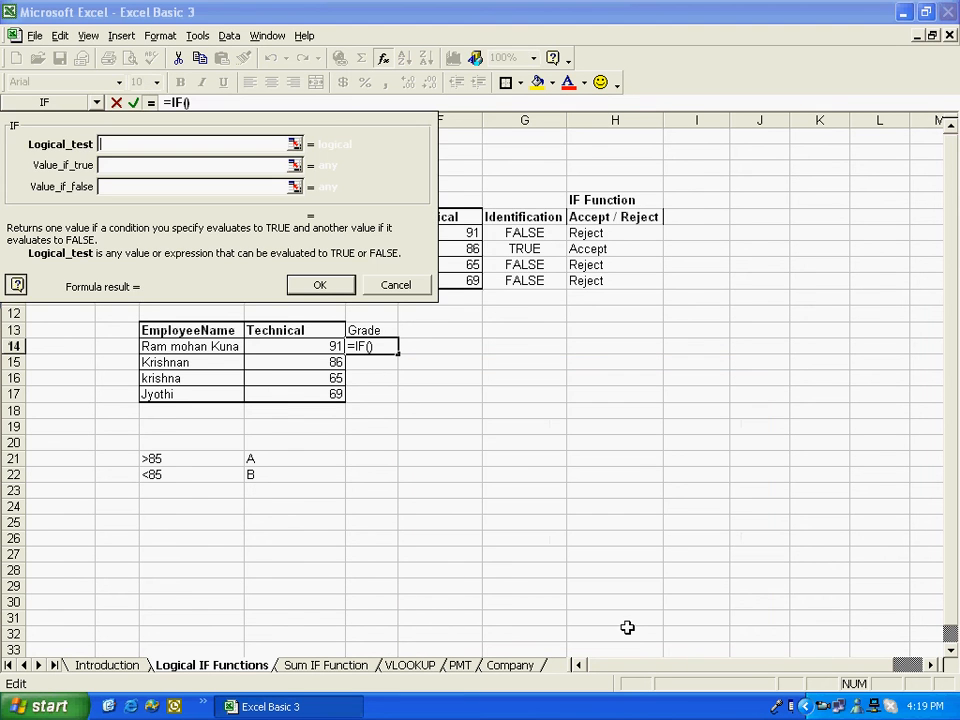
pyautogui.moveTo(360, 128); pyautogui.dragTo(609, 141)
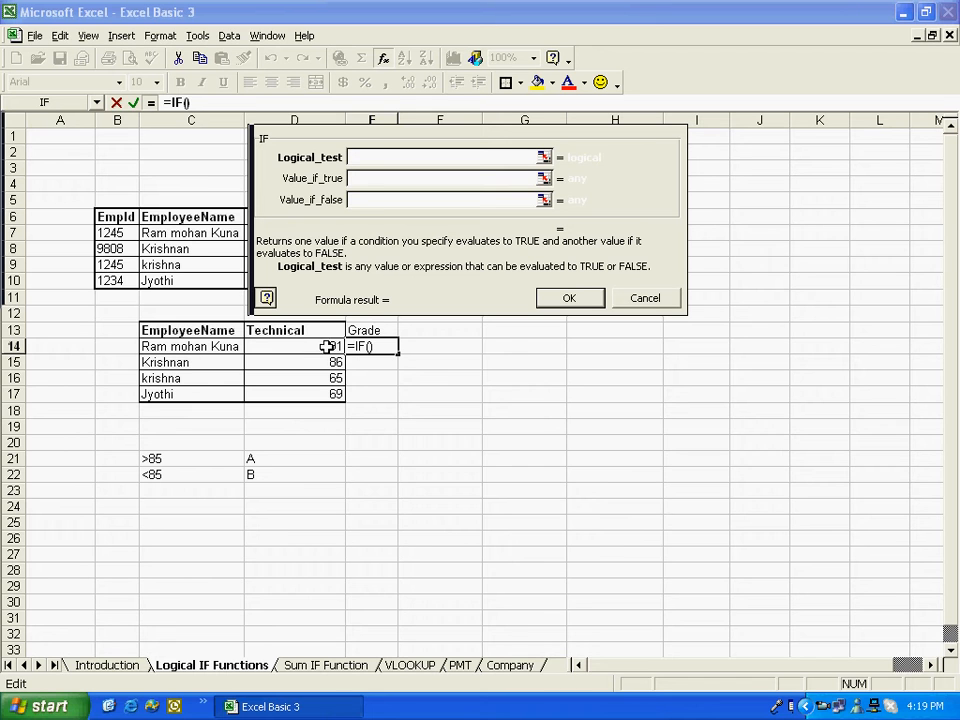
pyautogui.click(327, 346)
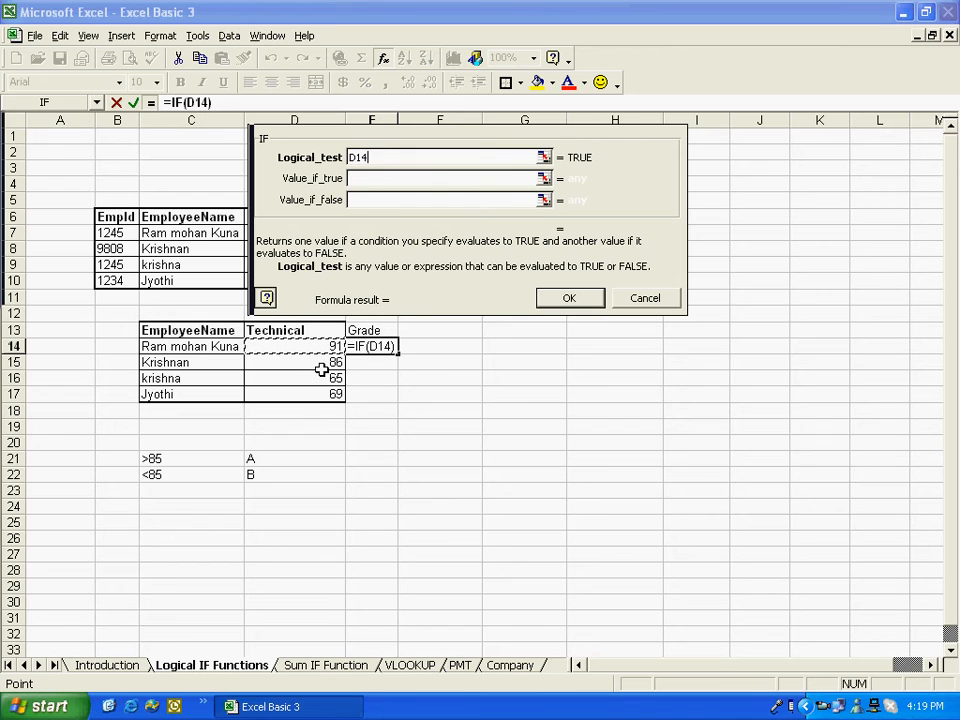
pyautogui.write('<')
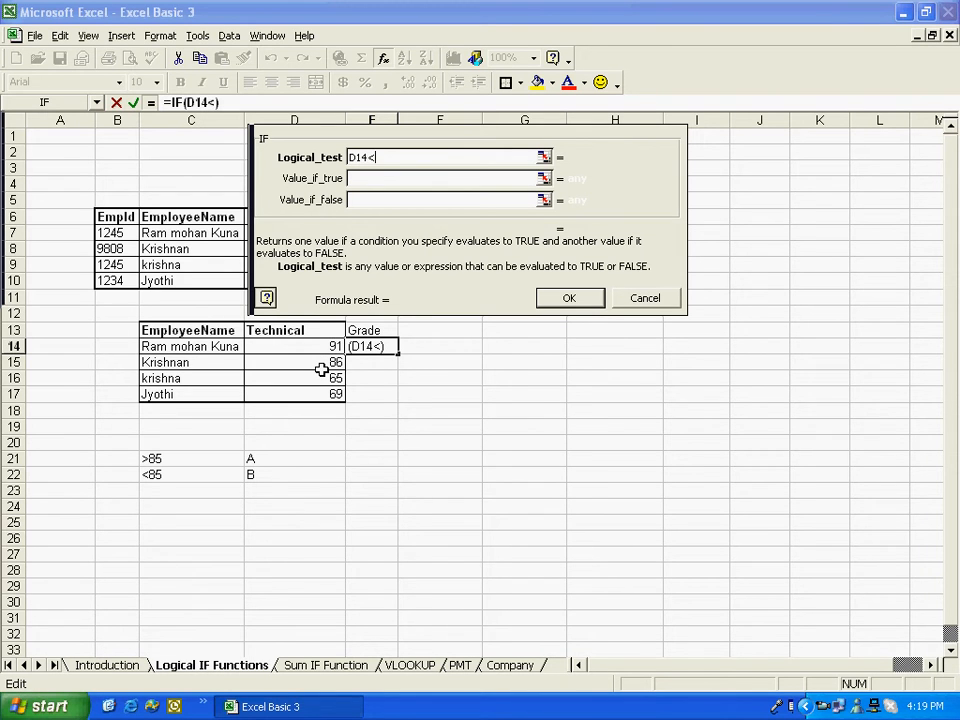
pyautogui.write('85')
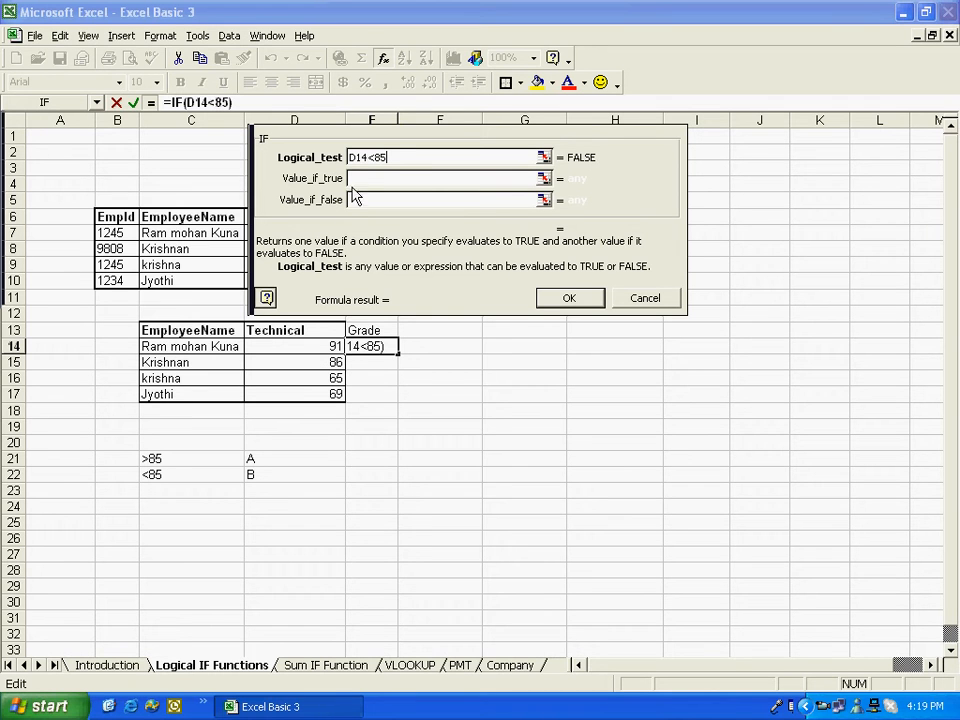
# Step: Make the grade formula return B if true and A if false, and copy it down through E17
pyautogui.click(357, 178)
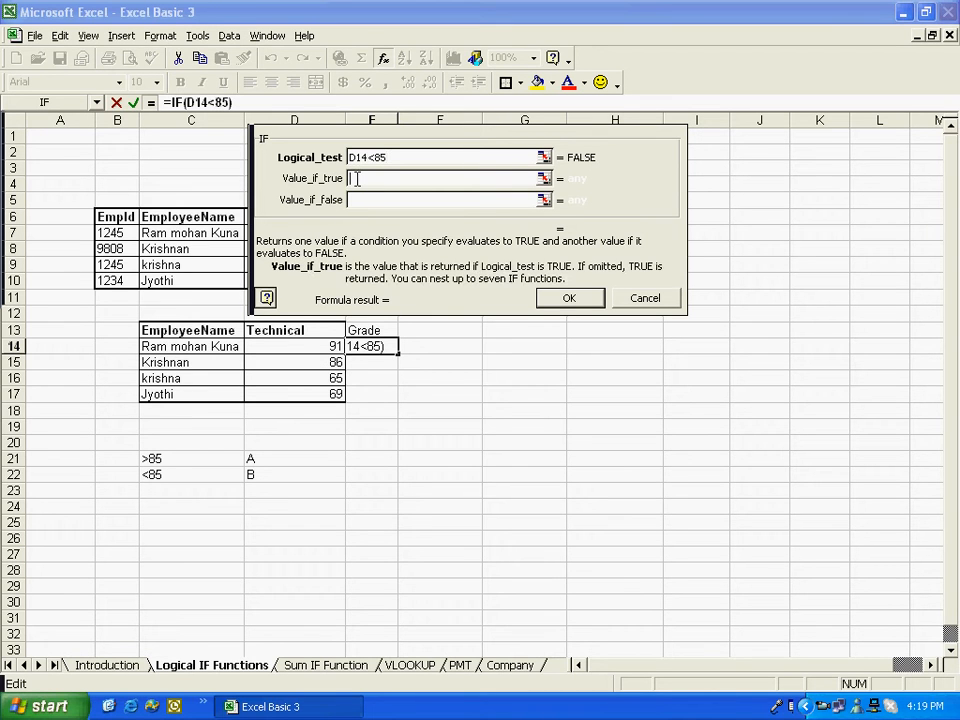
pyautogui.write('B')
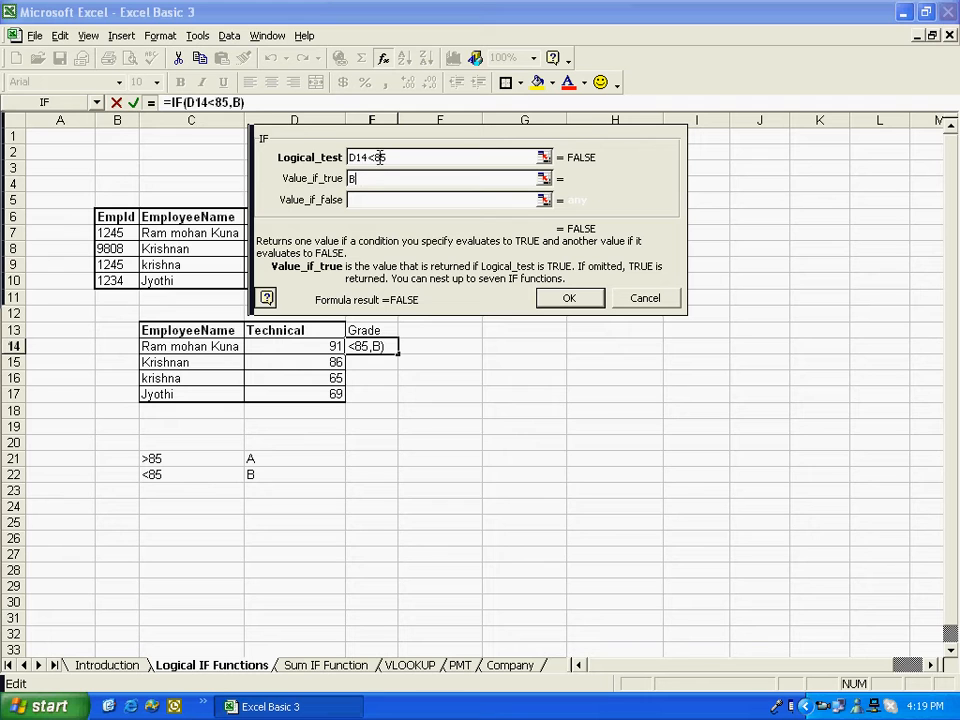
pyautogui.click(360, 202)
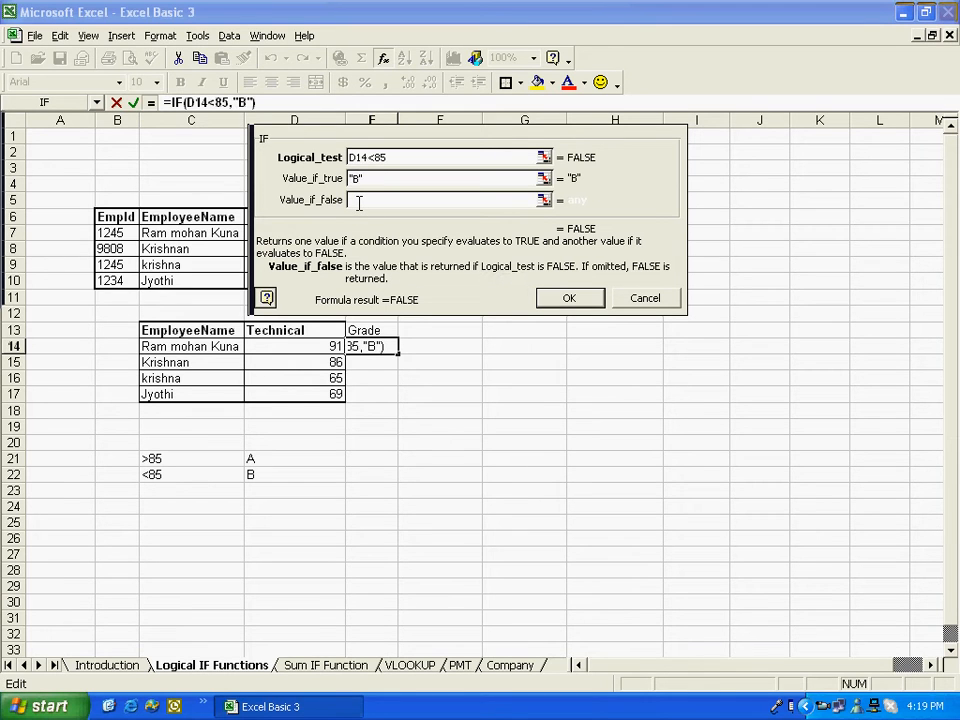
pyautogui.write('A')
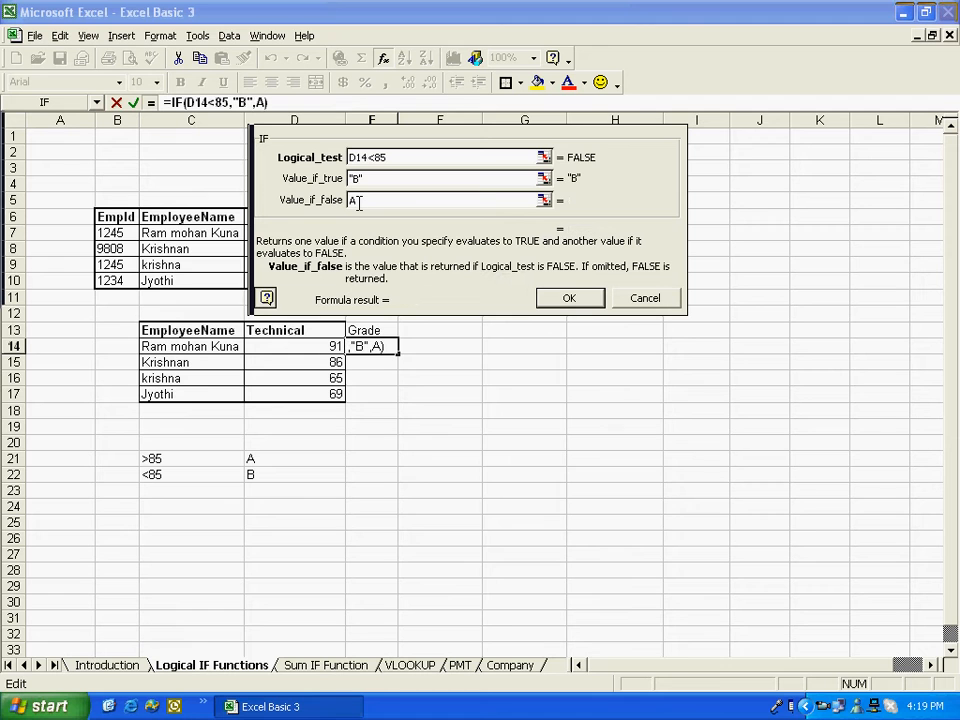
pyautogui.click(580, 302)
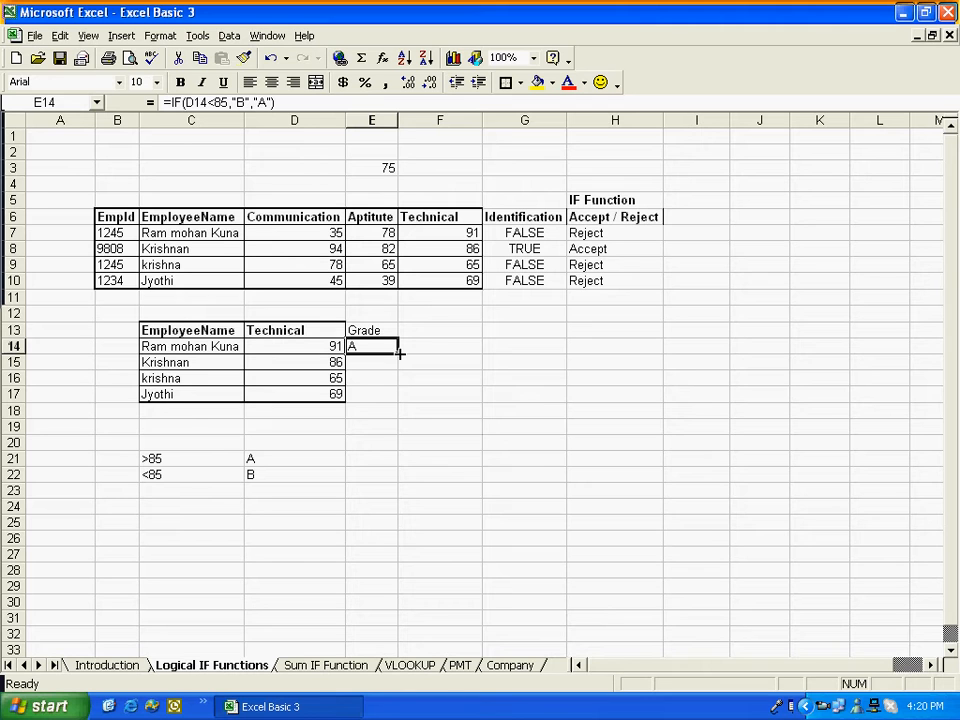
pyautogui.moveTo(399, 352); pyautogui.dragTo(397, 399)
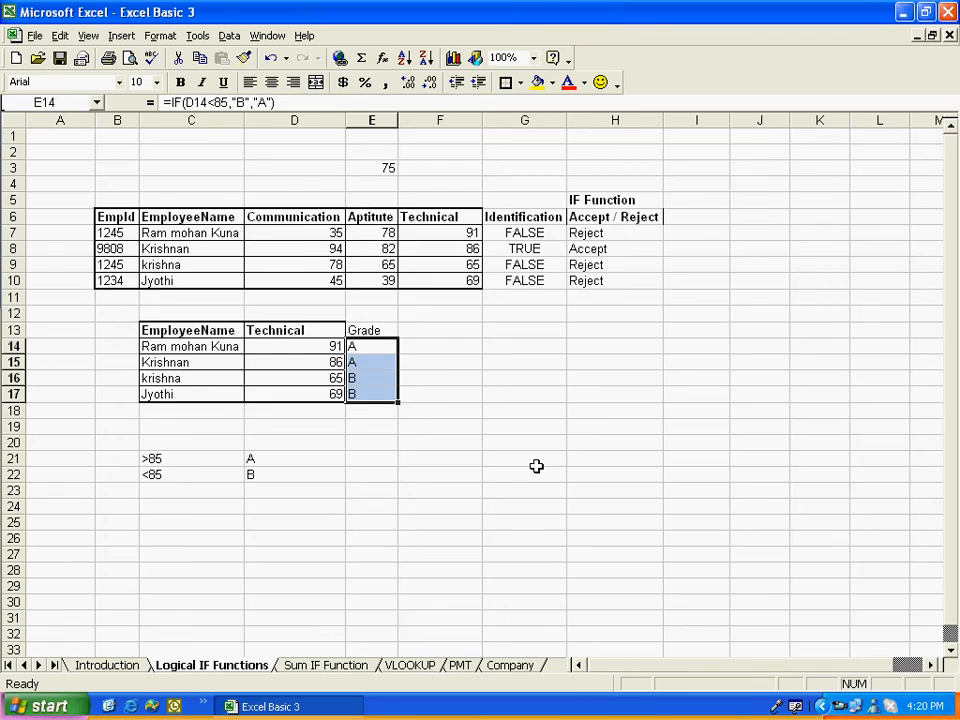
# Step: Switch to the Sum IF Function sheet and fit the Department column's width to its contents
pyautogui.hotkey('ctrl', 'pagedown')
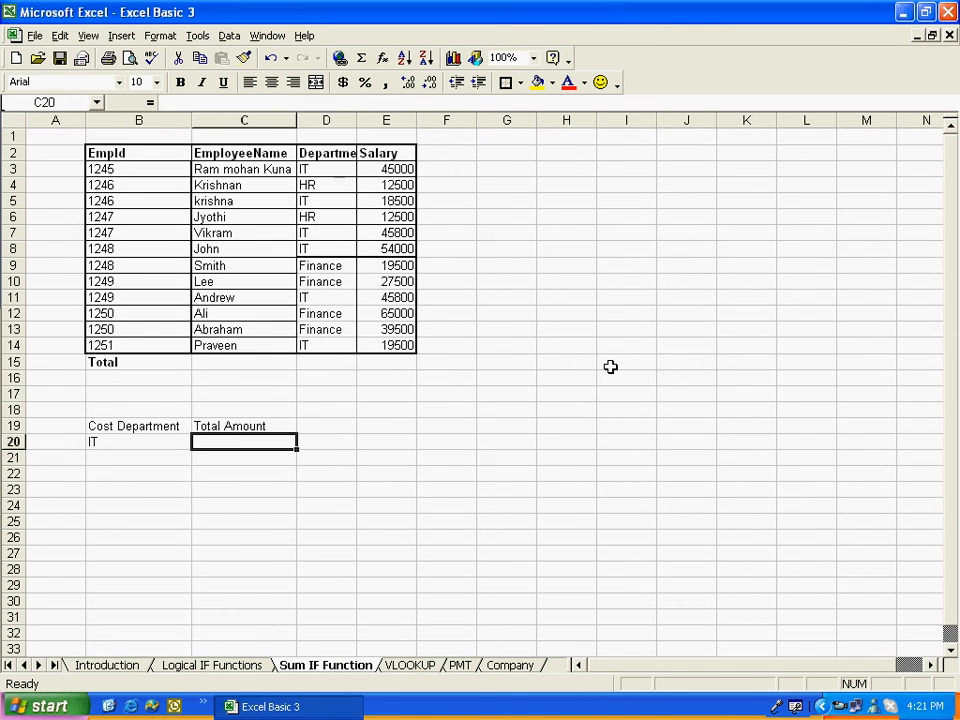
pyautogui.click(395, 362)
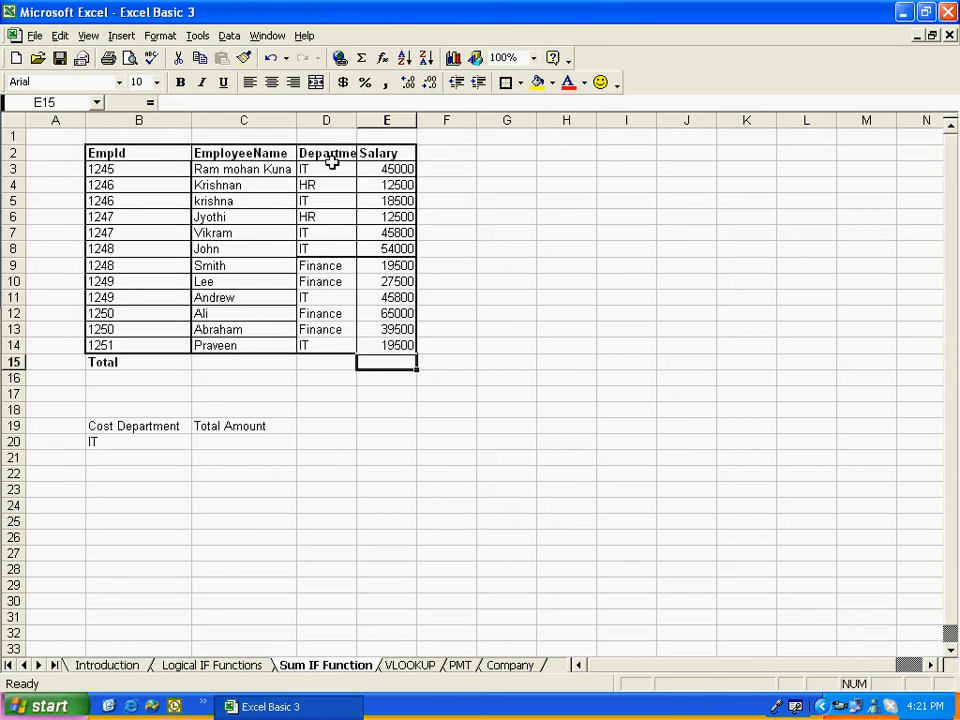
pyautogui.doubleClick(350, 120)
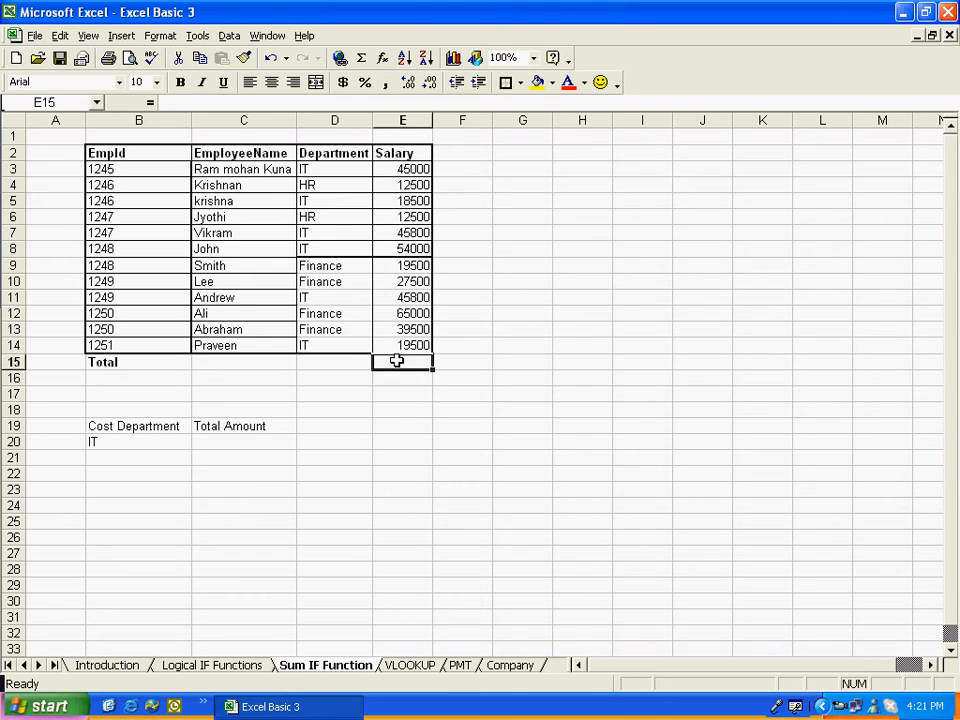
# Step: Total the salaries in cell E15 with the SUM function over E3:E14
pyautogui.click(382, 60)
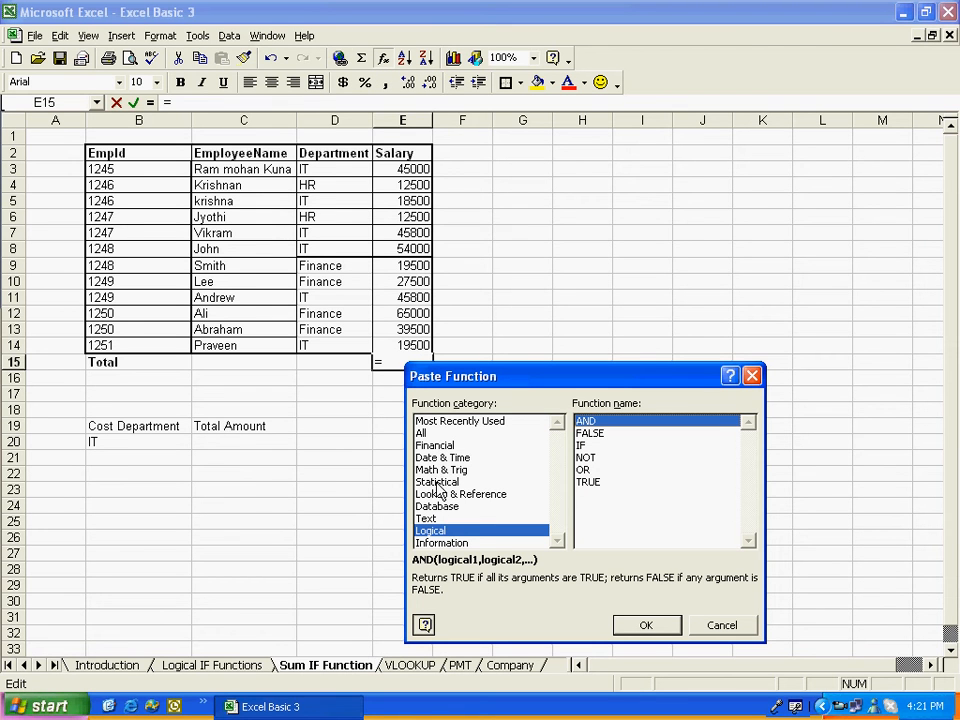
pyautogui.click(441, 470)
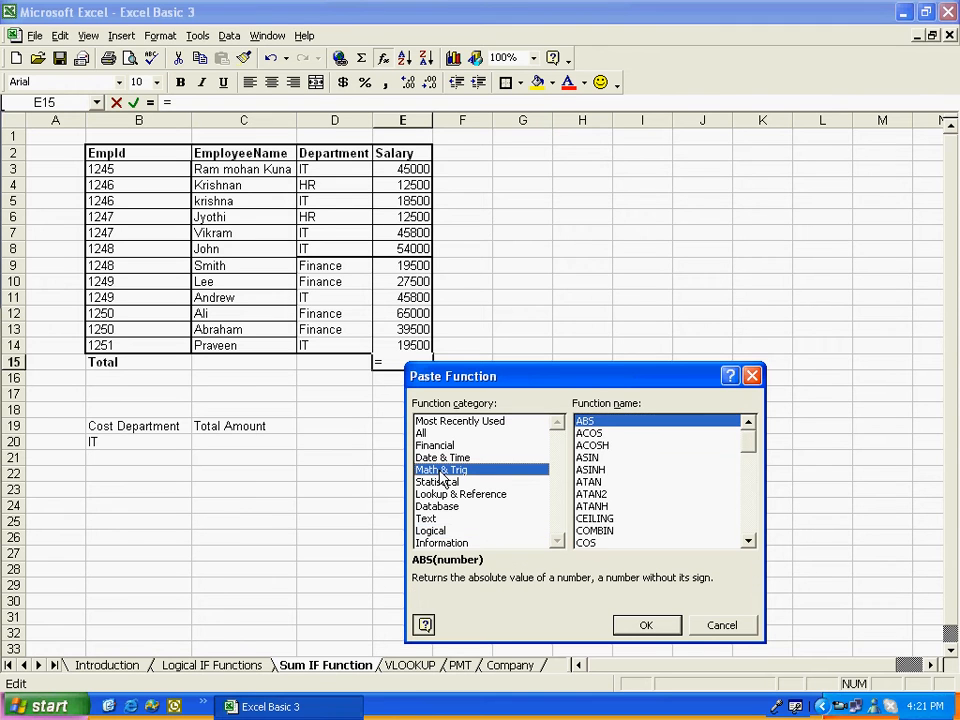
pyautogui.moveTo(752, 452); pyautogui.dragTo(748, 534)
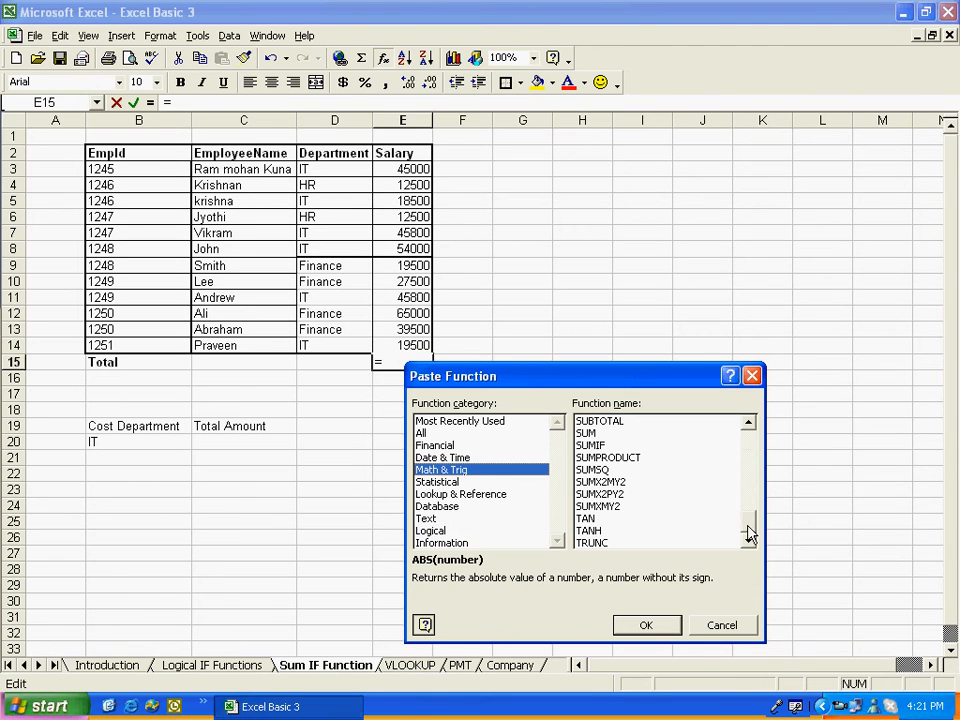
pyautogui.click(588, 440)
pyautogui.click(646, 625)
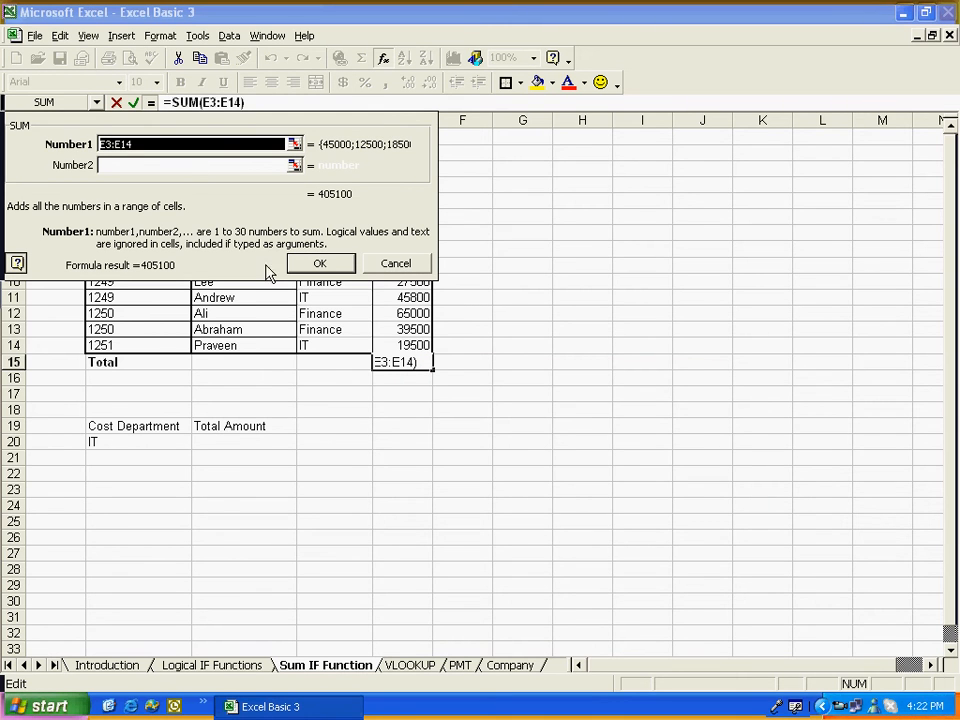
pyautogui.click(320, 266)
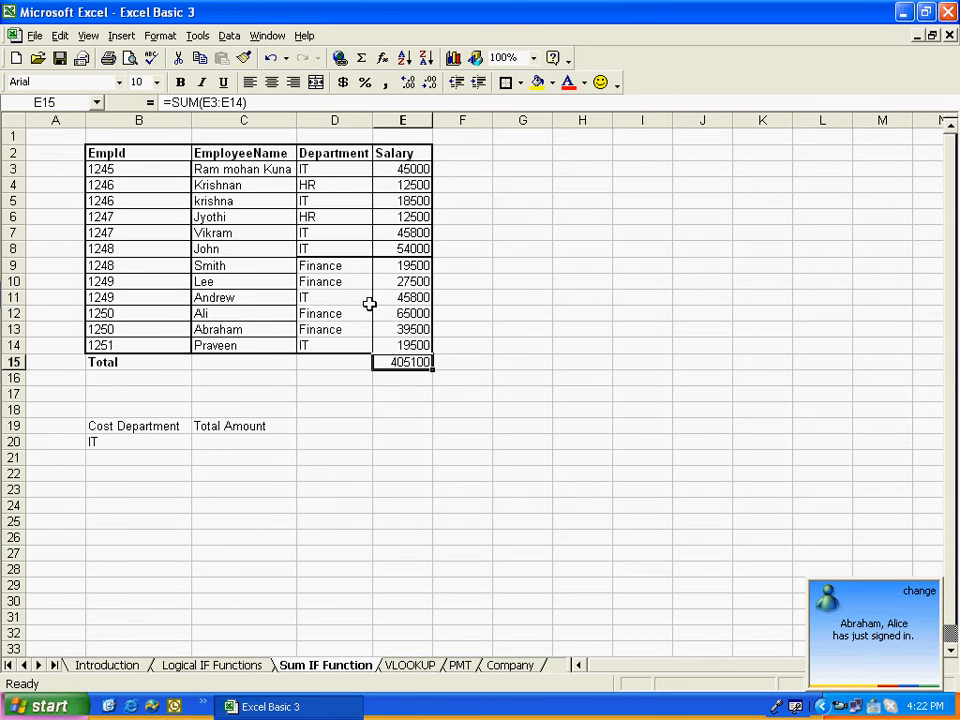
pyautogui.moveTo(403, 169); pyautogui.dragTo(405, 347)
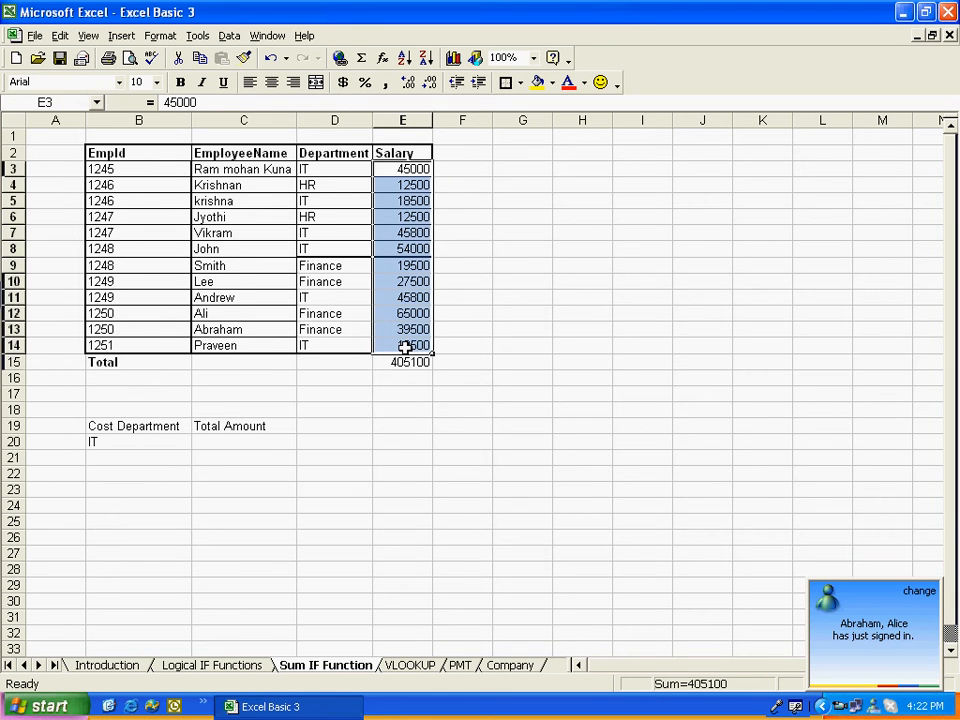
pyautogui.click(408, 363)
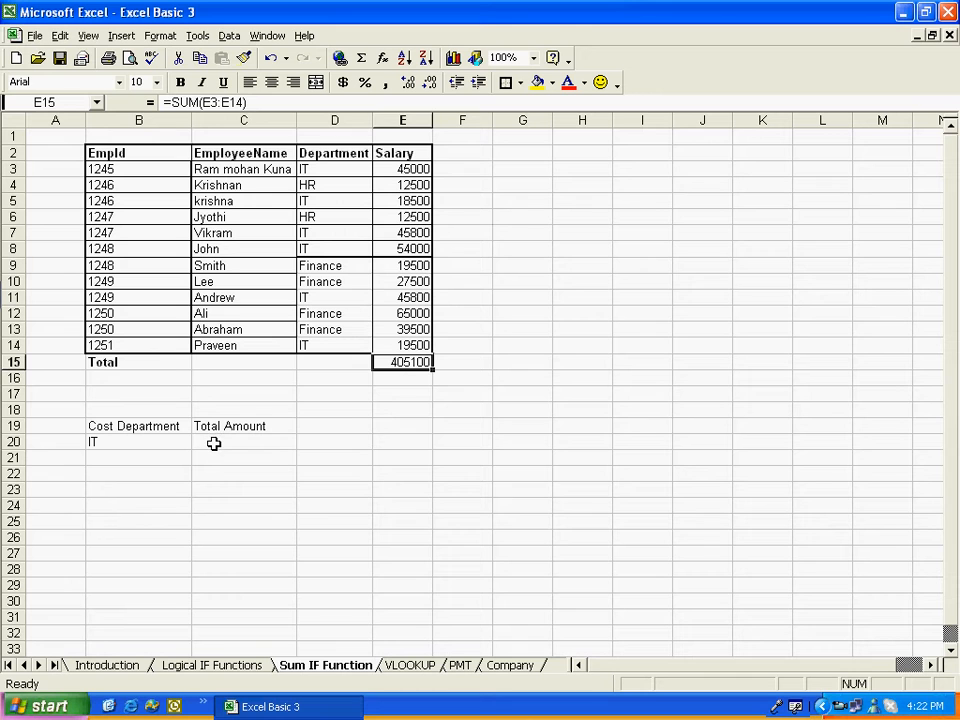
# Step: Insert the SUMIF function in cell C20 under Total Amount
pyautogui.click(213, 443)
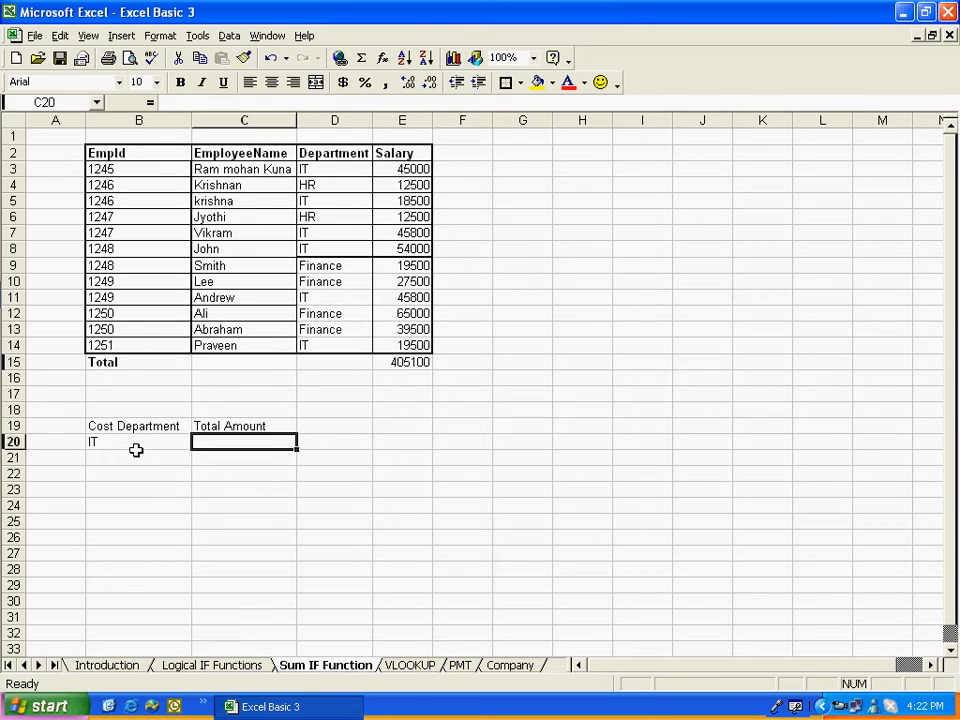
pyautogui.click(383, 60)
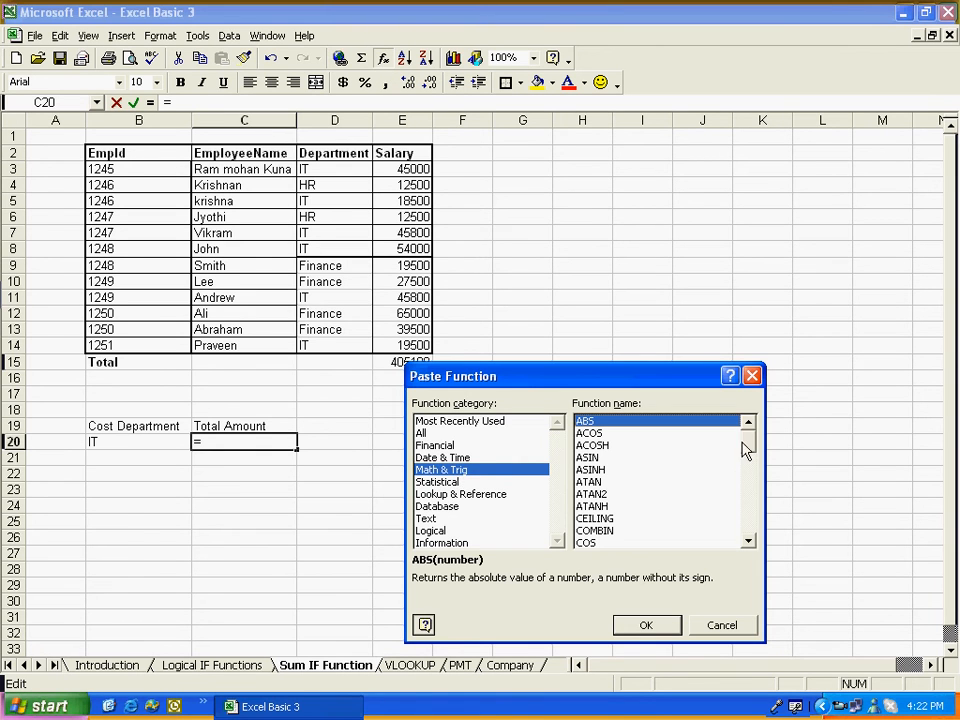
pyautogui.moveTo(750, 450); pyautogui.dragTo(750, 531)
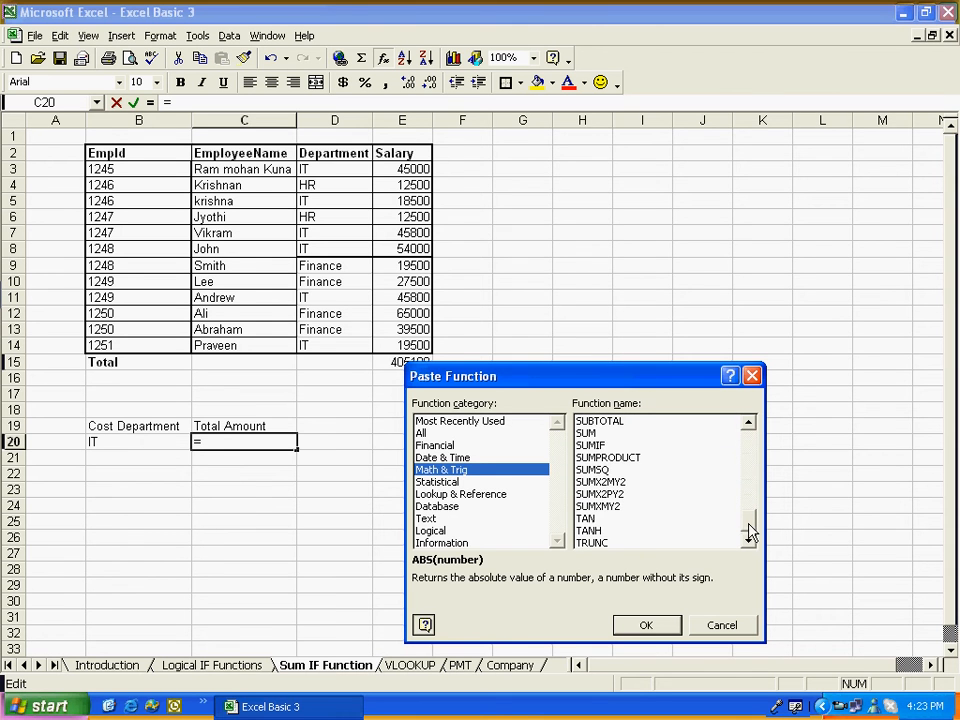
pyautogui.click(594, 445)
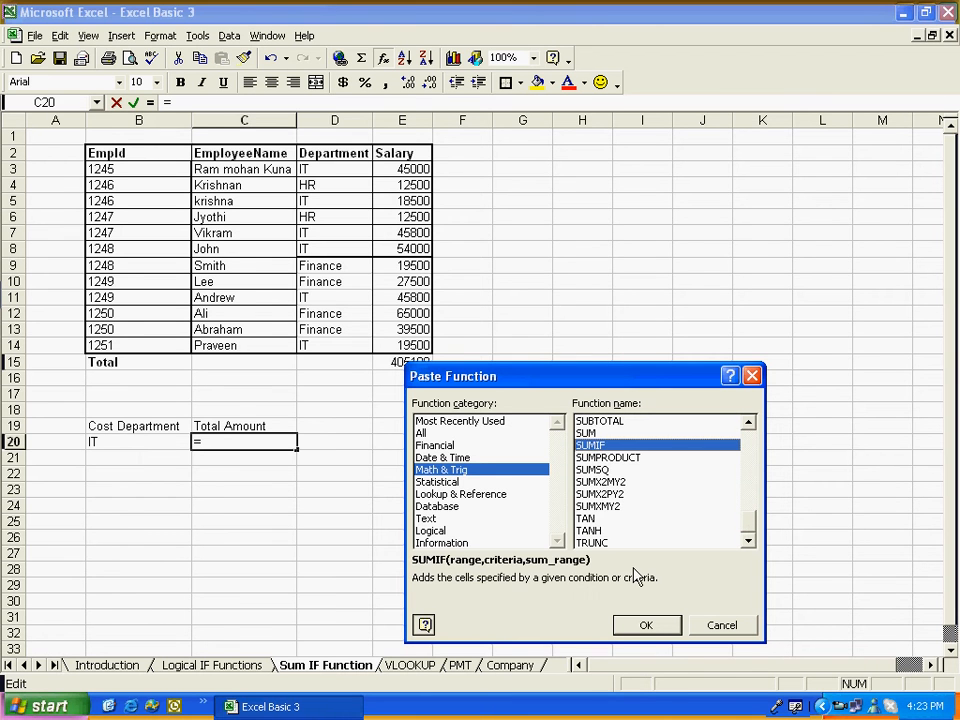
pyautogui.click(647, 626)
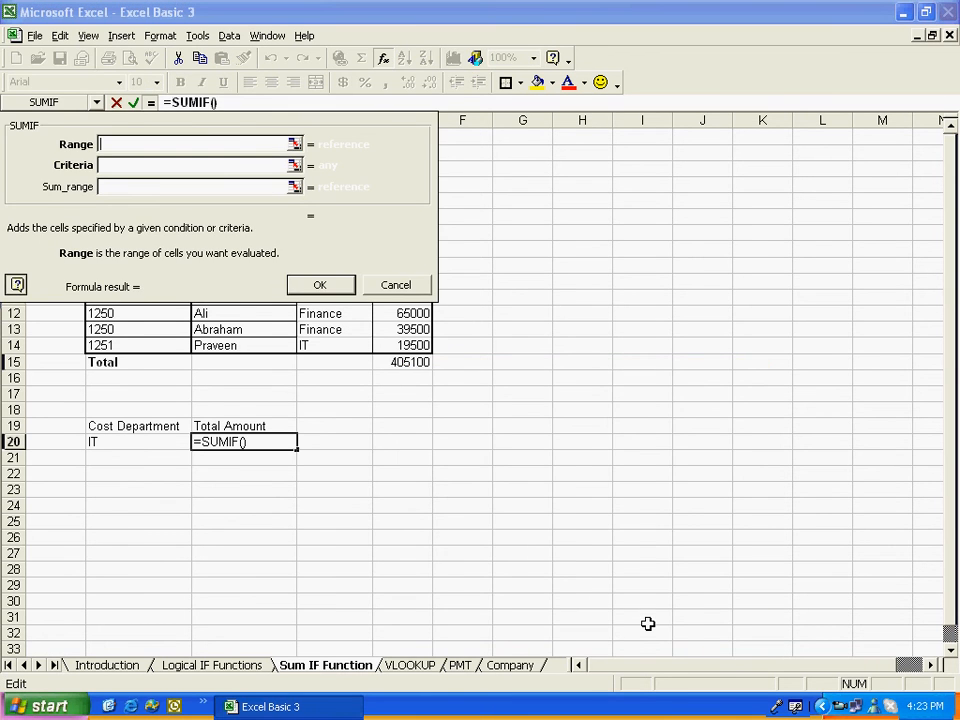
# Step: Complete the SUMIF formula with range D3:E14, criteria B20 and sum range E3:E14
pyautogui.moveTo(360, 137); pyautogui.dragTo(697, 468)
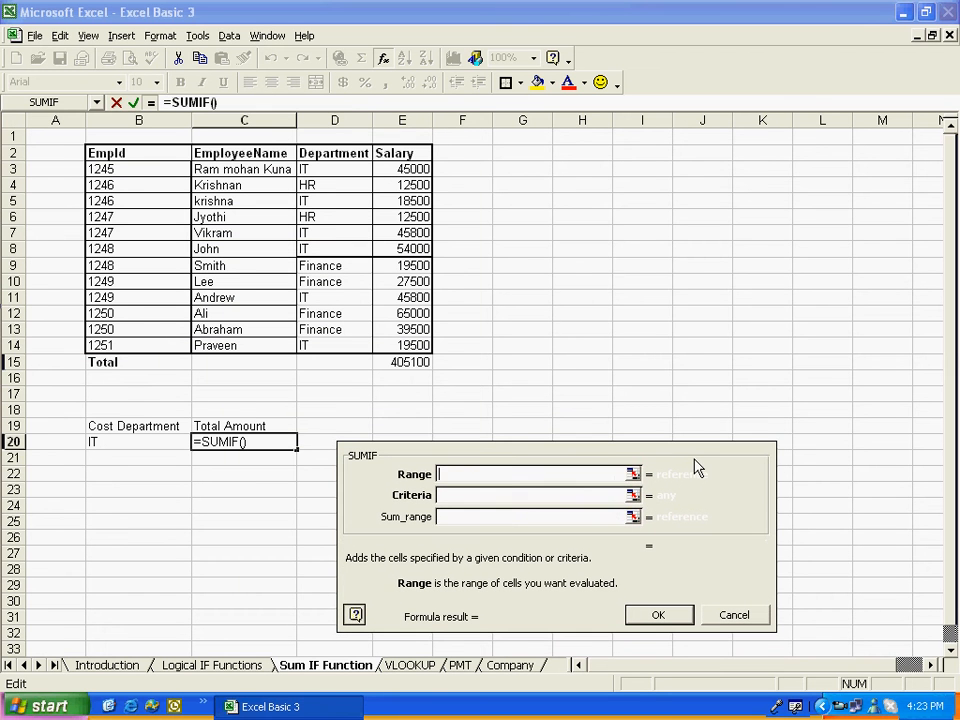
pyautogui.moveTo(317, 166); pyautogui.dragTo(402, 344)
pyautogui.click(443, 497)
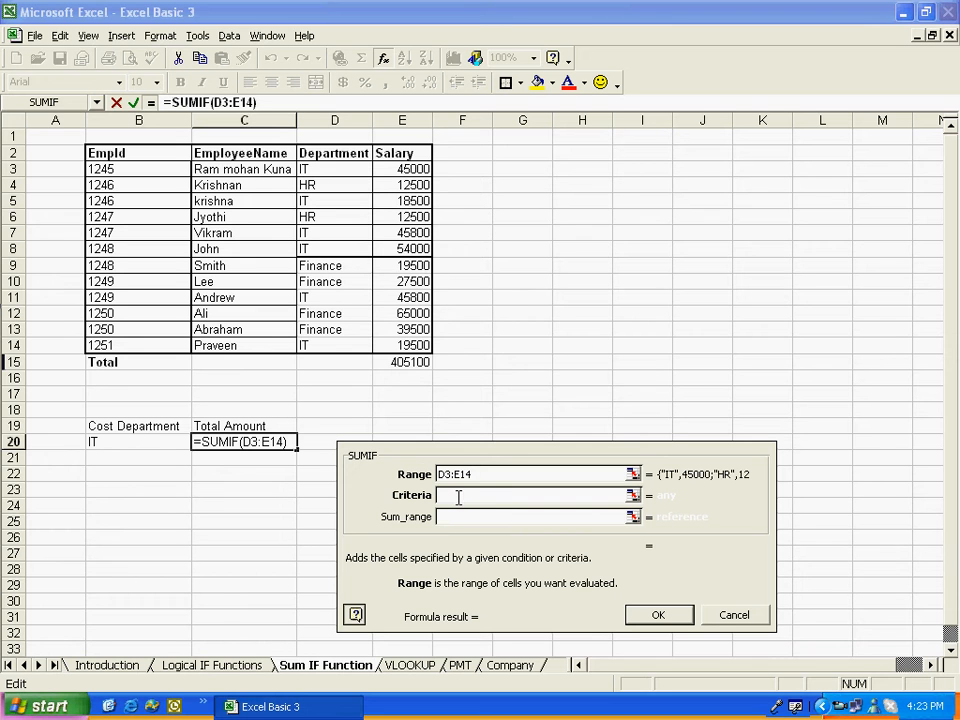
pyautogui.click(457, 496)
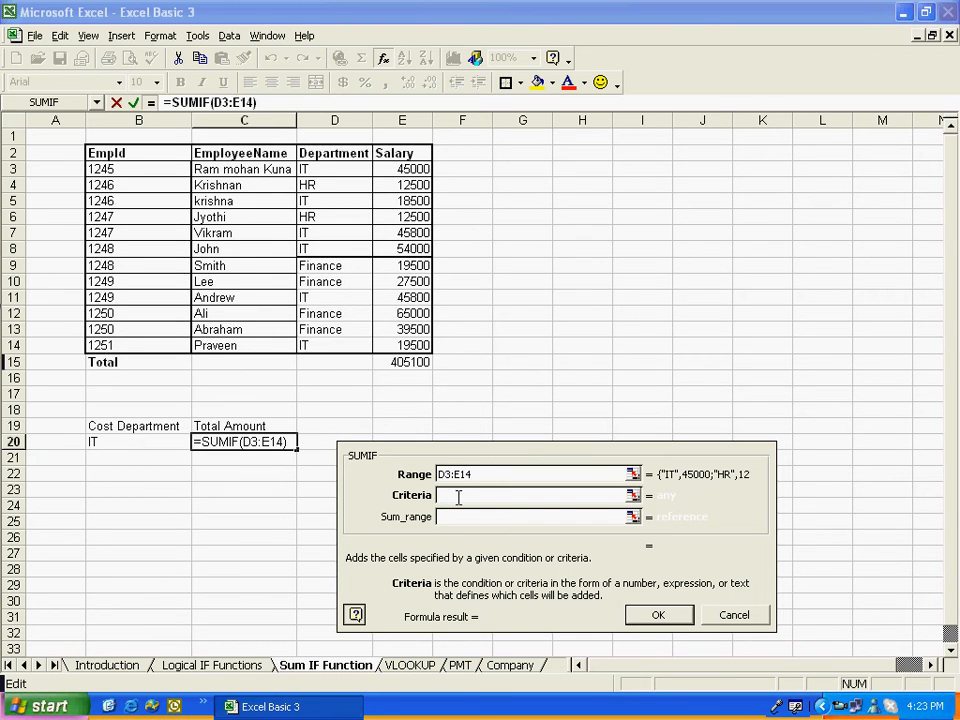
pyautogui.click(136, 441)
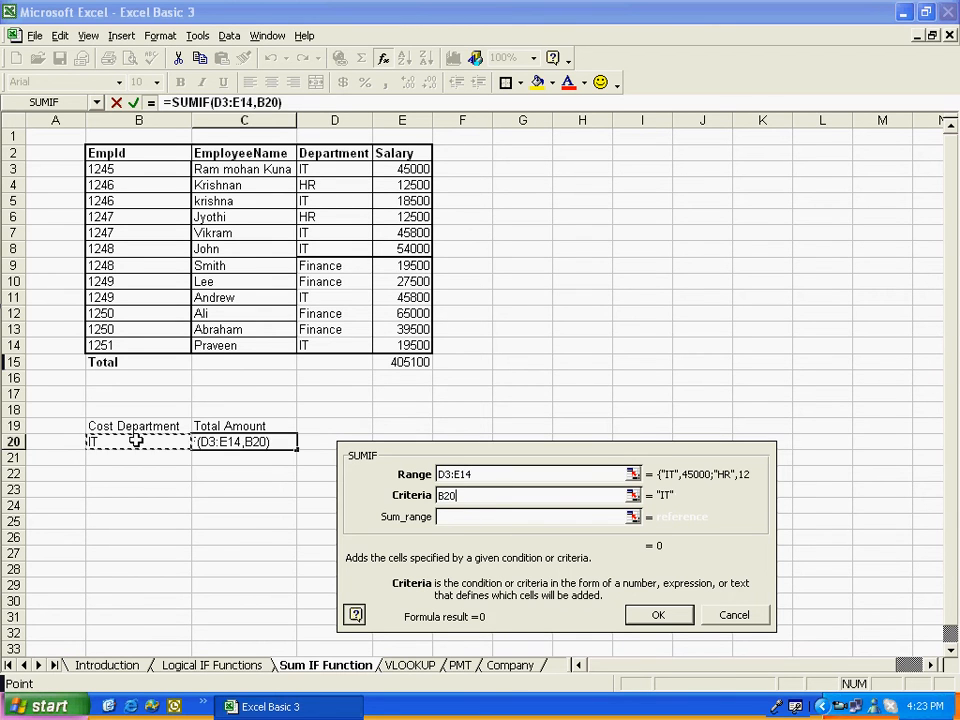
pyautogui.click(454, 519)
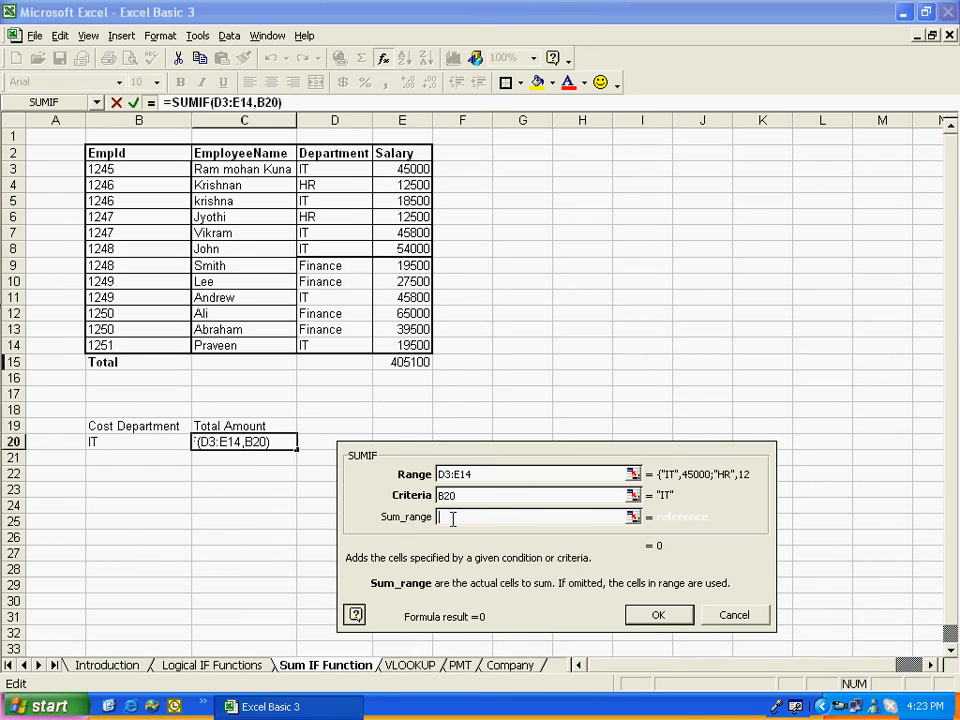
pyautogui.click(405, 169)
pyautogui.moveTo(404, 178); pyautogui.dragTo(405, 345)
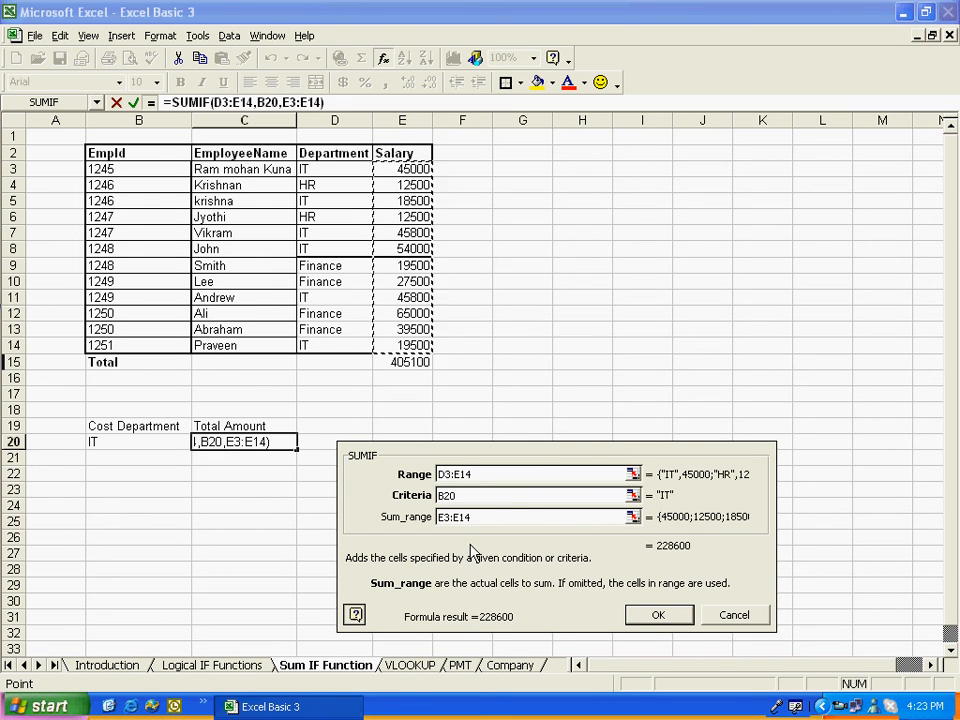
pyautogui.click(664, 615)
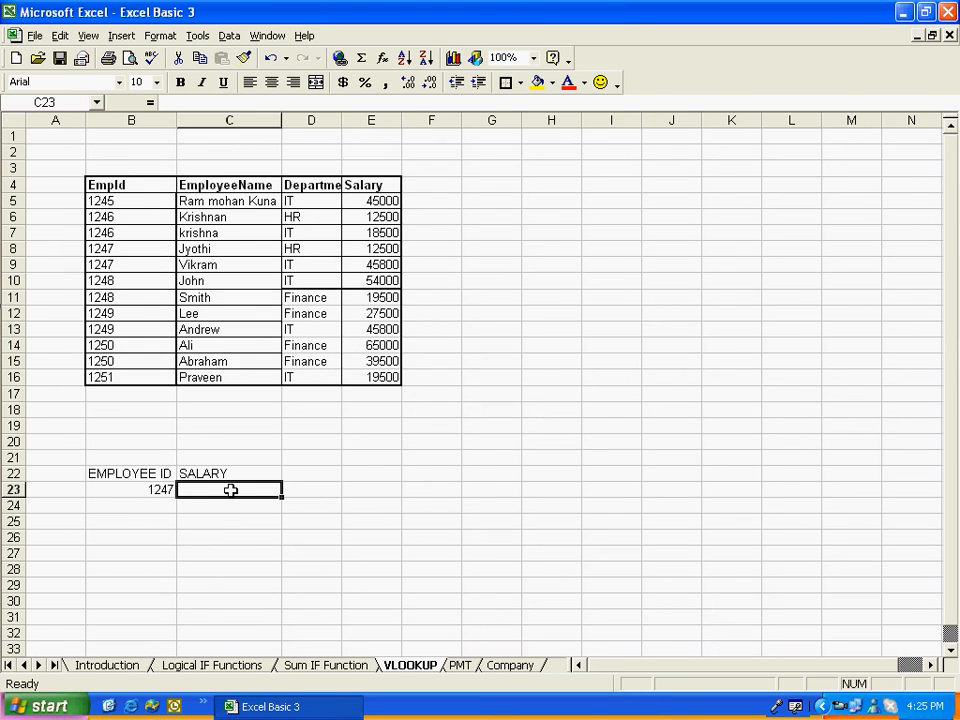
# Step: Insert the VLOOKUP function in cell C23 under SALARY on the VLOOKUP sheet
pyautogui.click(383, 58)
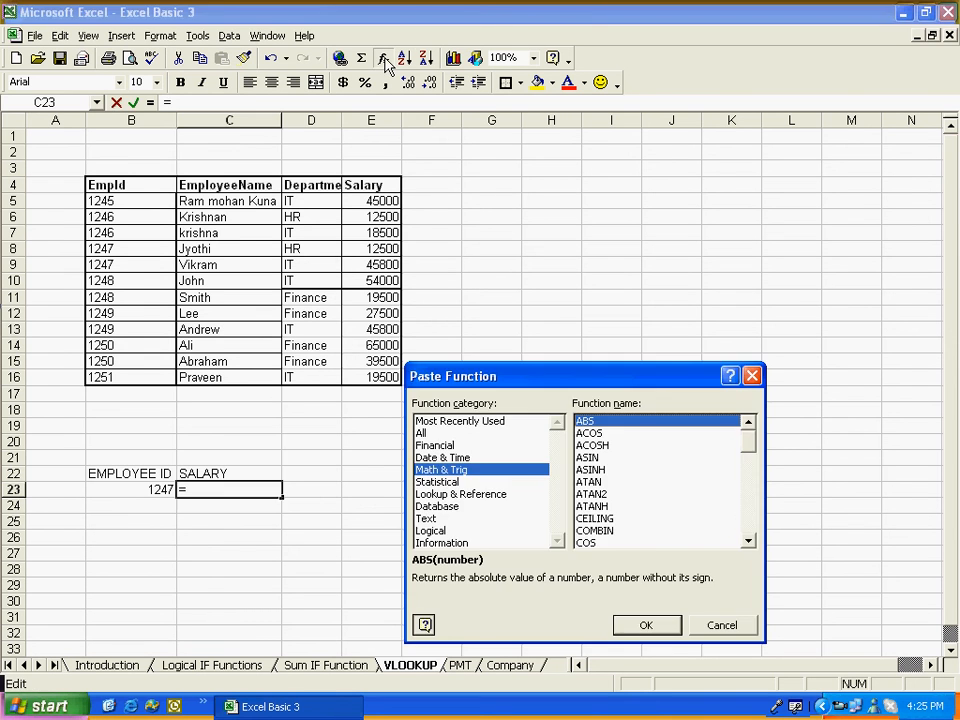
pyautogui.click(456, 494)
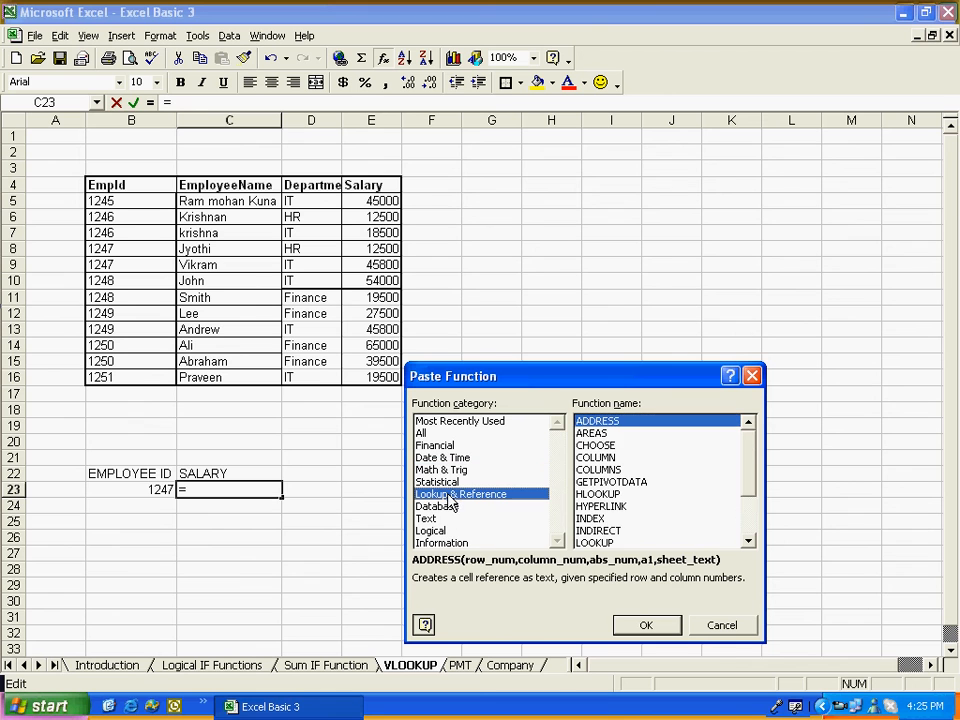
pyautogui.click(748, 515)
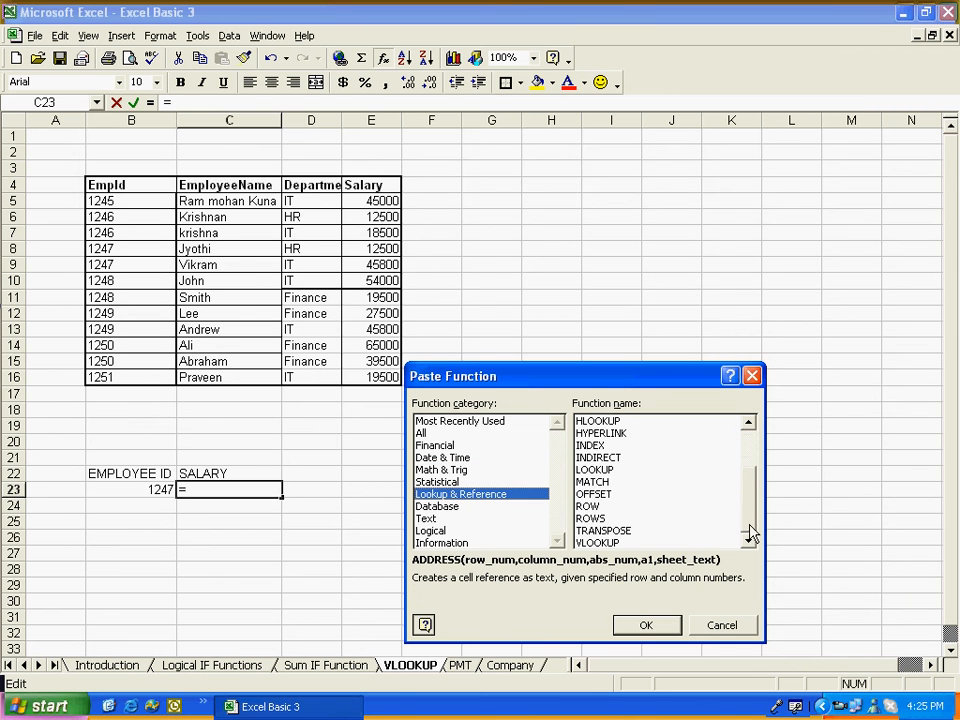
pyautogui.click(598, 543)
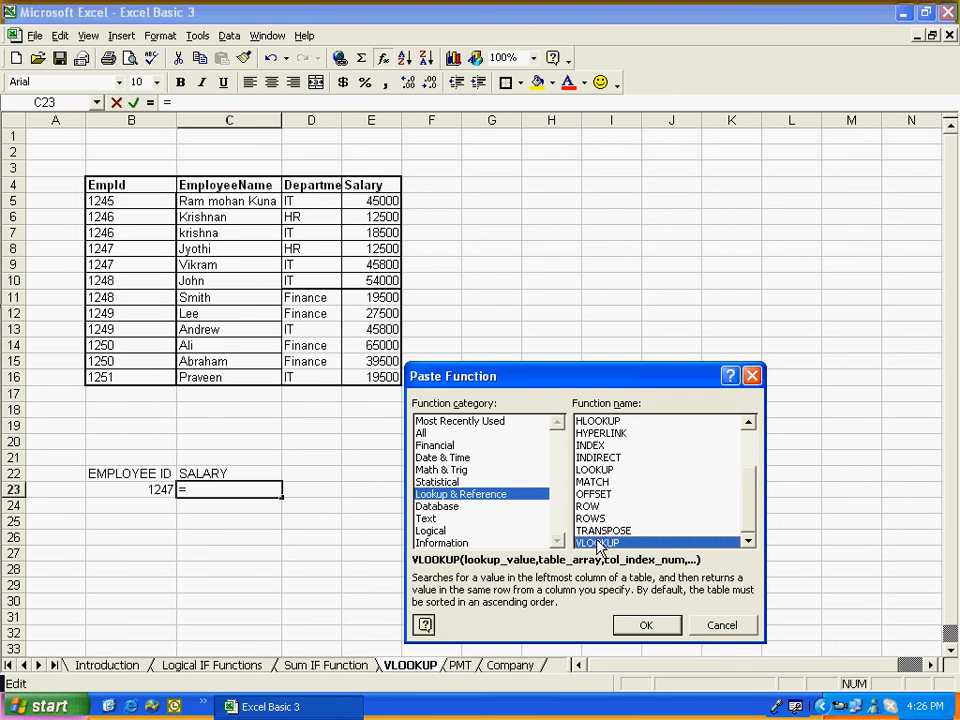
pyautogui.click(643, 625)
# Step: Set the VLOOKUP lookup value to B23 and the table array to B4:E16
pyautogui.moveTo(369, 133); pyautogui.dragTo(792, 422)
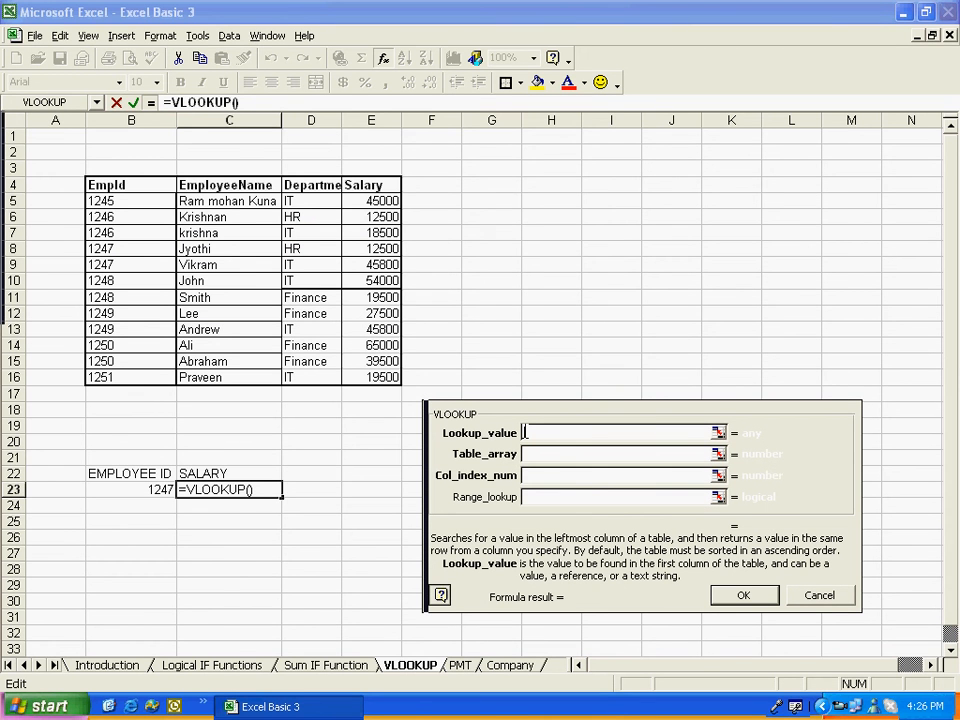
pyautogui.click(132, 490)
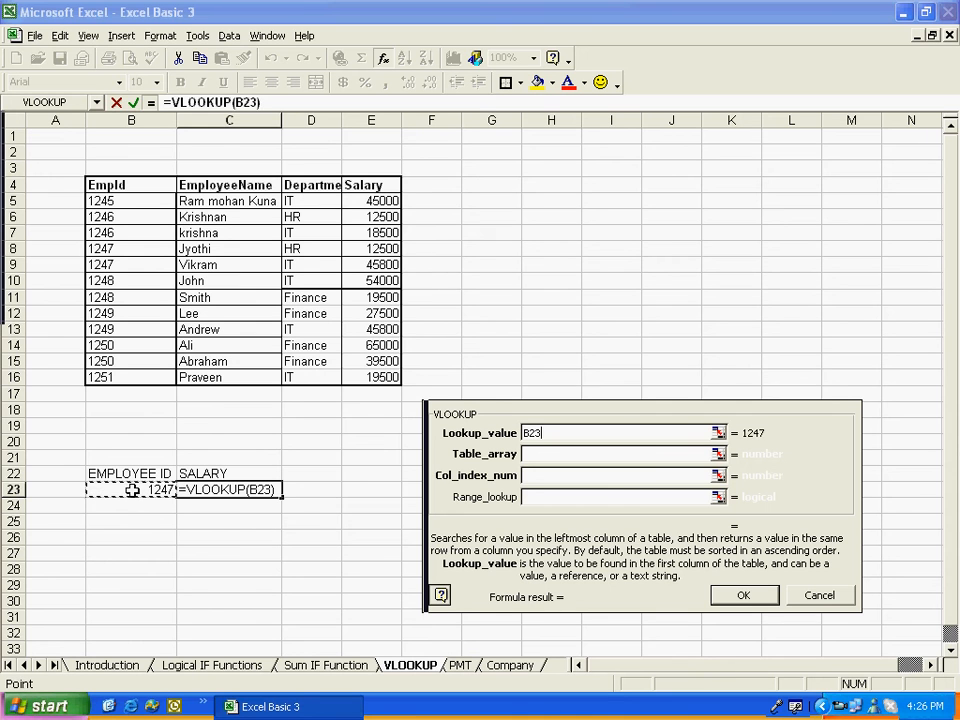
pyautogui.click(525, 454)
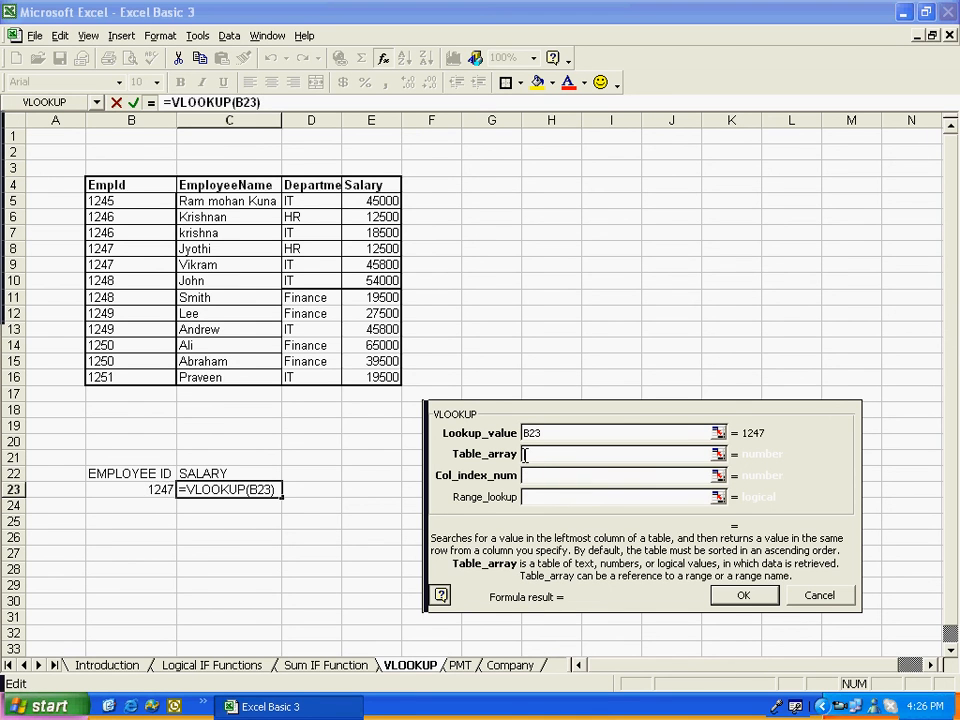
pyautogui.moveTo(103, 183); pyautogui.dragTo(388, 378)
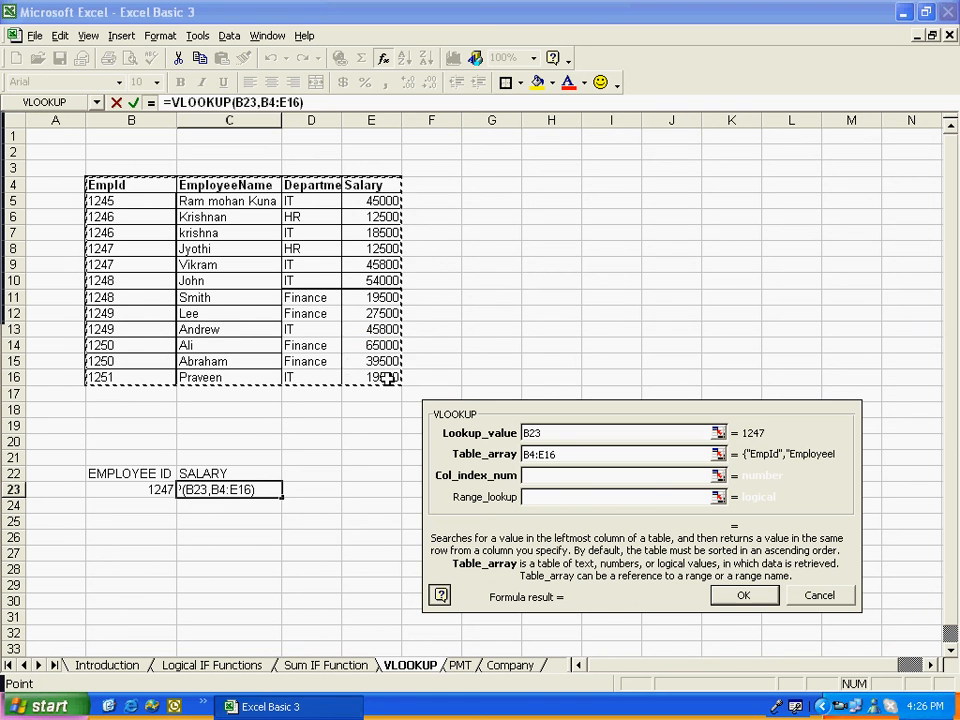
pyautogui.click(532, 476)
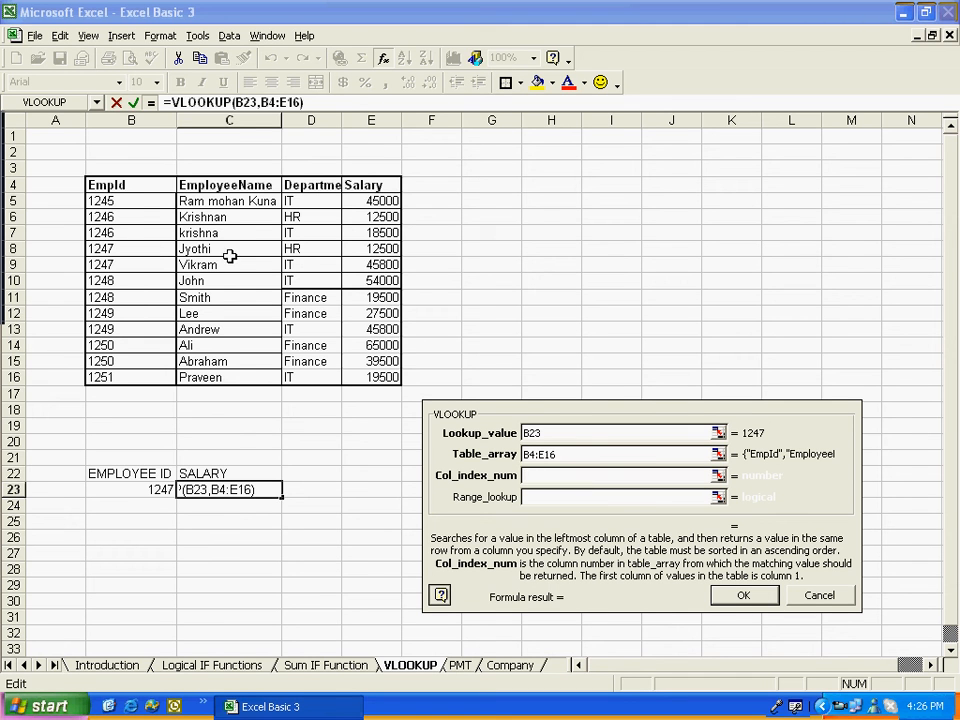
pyautogui.click(121, 184)
pyautogui.click(240, 185)
pyautogui.click(312, 185)
pyautogui.click(367, 185)
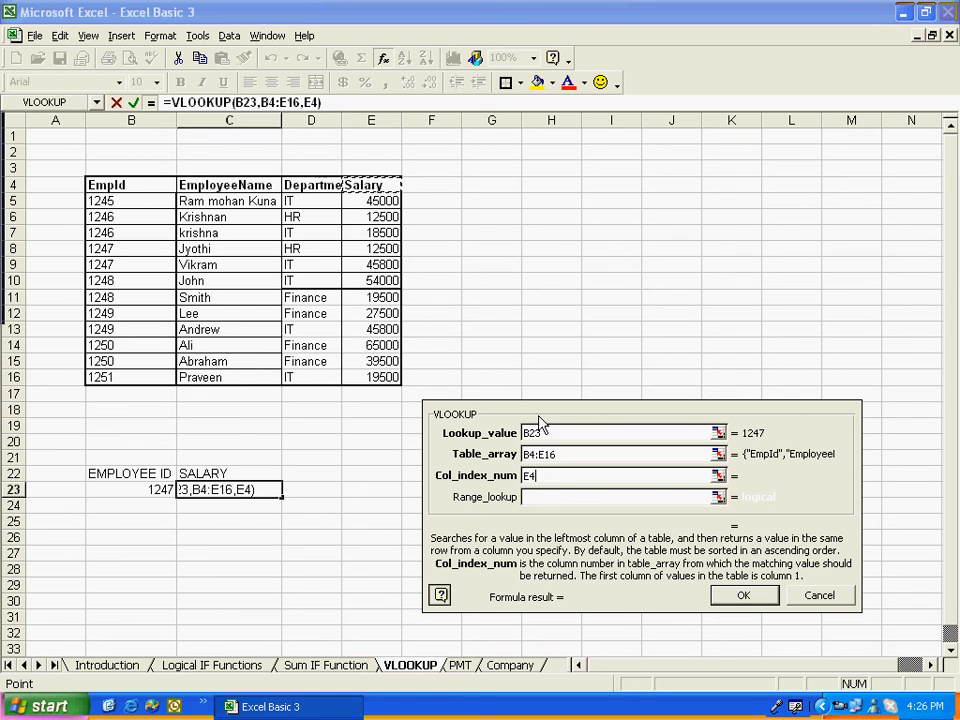
pyautogui.press('BackSpace')
pyautogui.press('BackSpace')
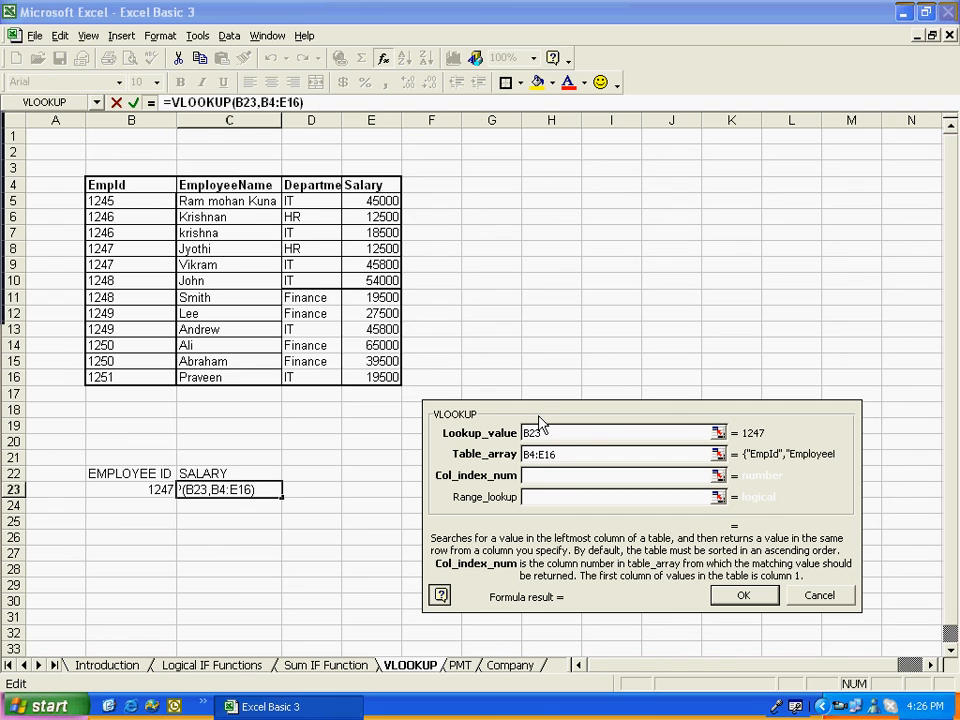
# Step: Finish the VLOOKUP formula with column index number 4 and range lookup False
pyautogui.write('4')
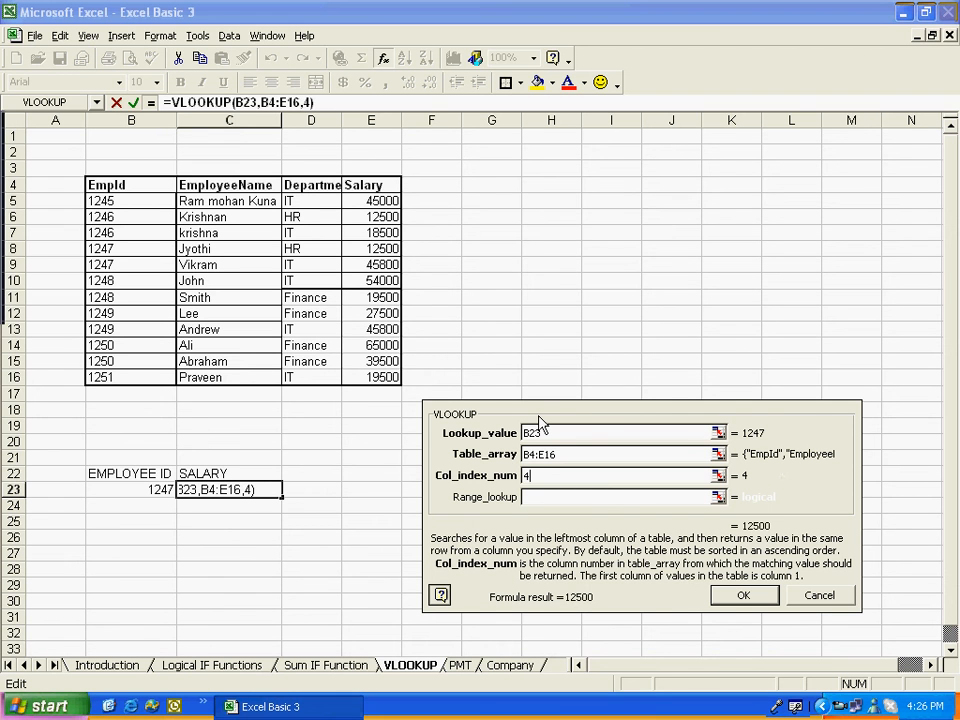
pyautogui.click(535, 497)
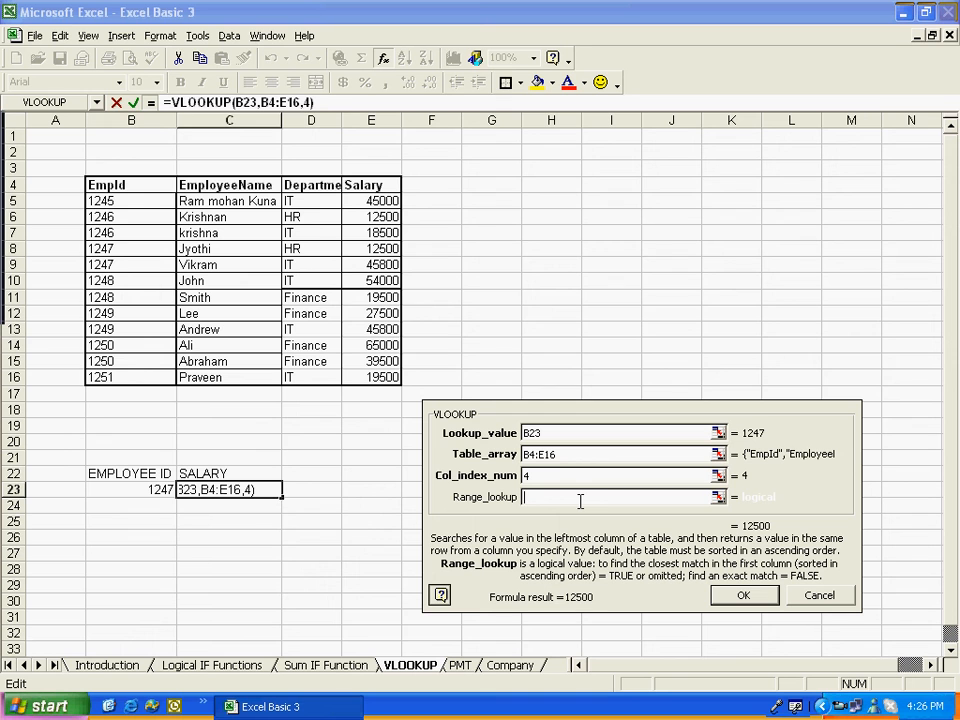
pyautogui.write('Fasl')
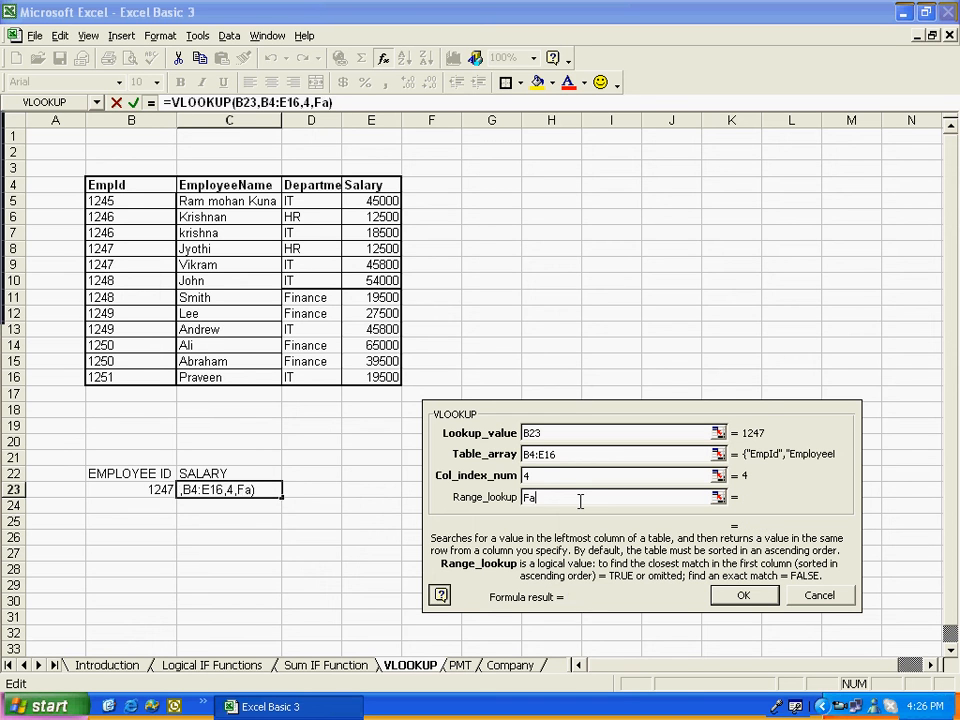
pyautogui.press('BackSpace')
pyautogui.press('BackSpace')
pyautogui.write('l')
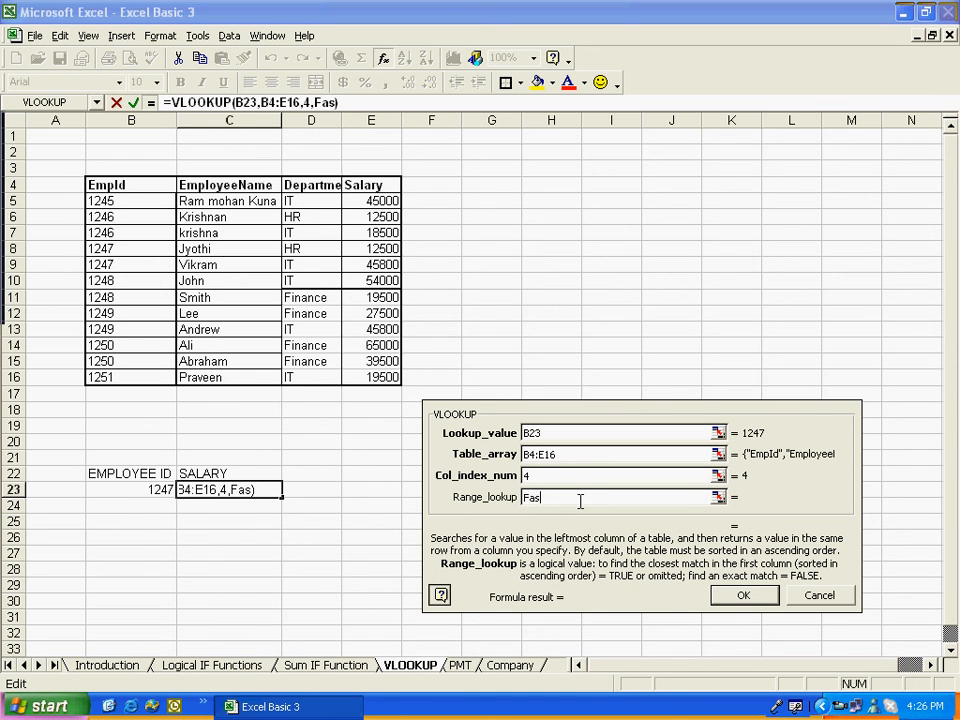
pyautogui.write('se')
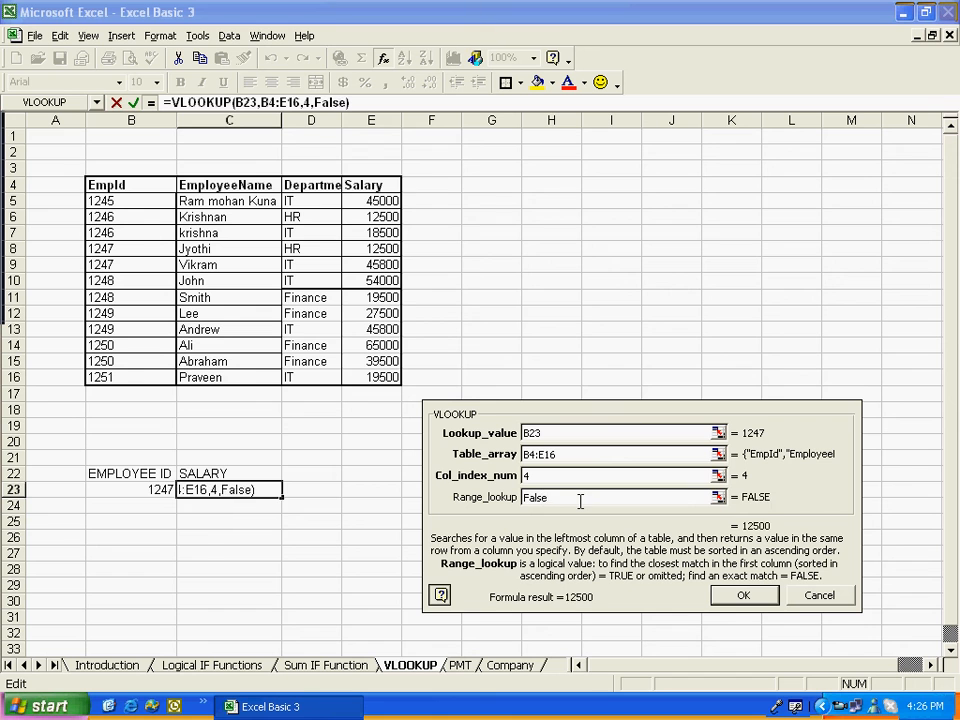
pyautogui.click(745, 596)
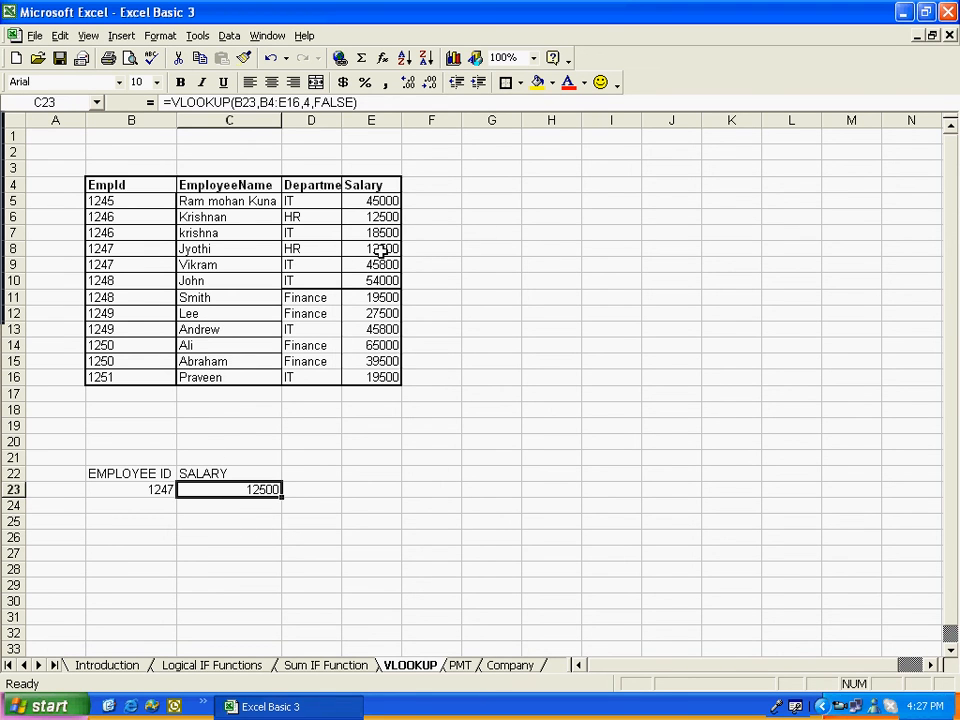
# Step: Replace the employee ID in cell B23 with the one listed in cell B14
pyautogui.click(145, 489)
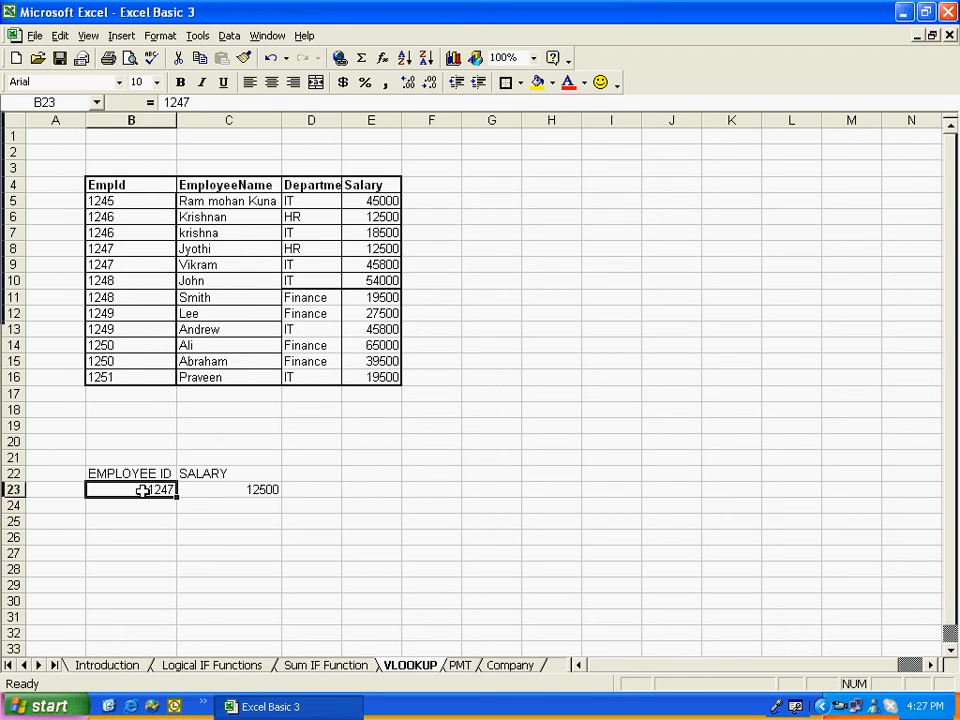
pyautogui.write('1250')
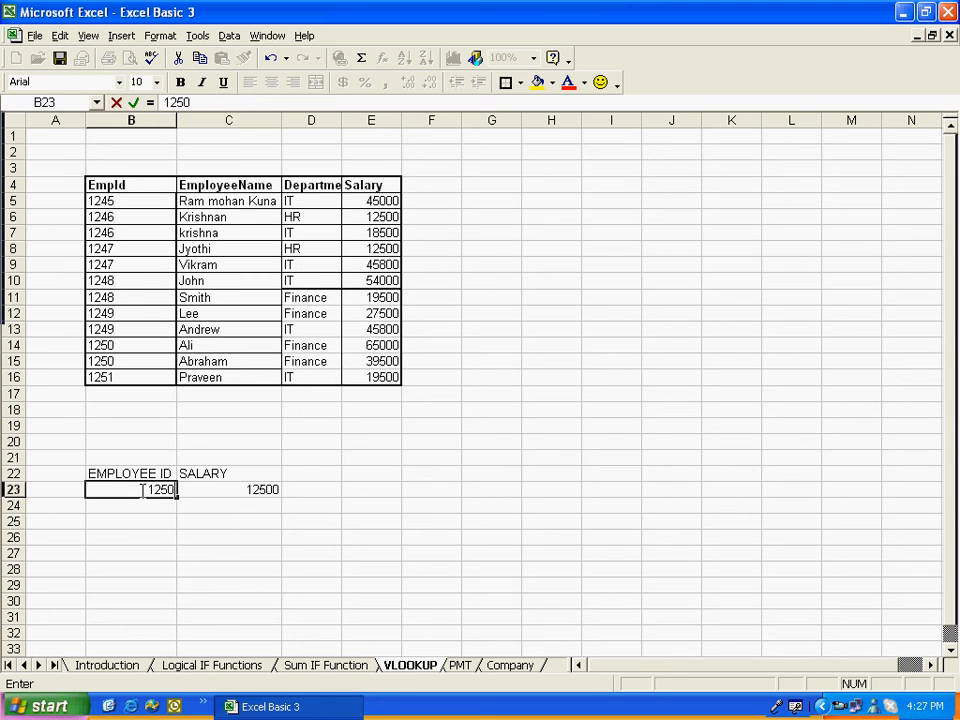
pyautogui.press('Return')
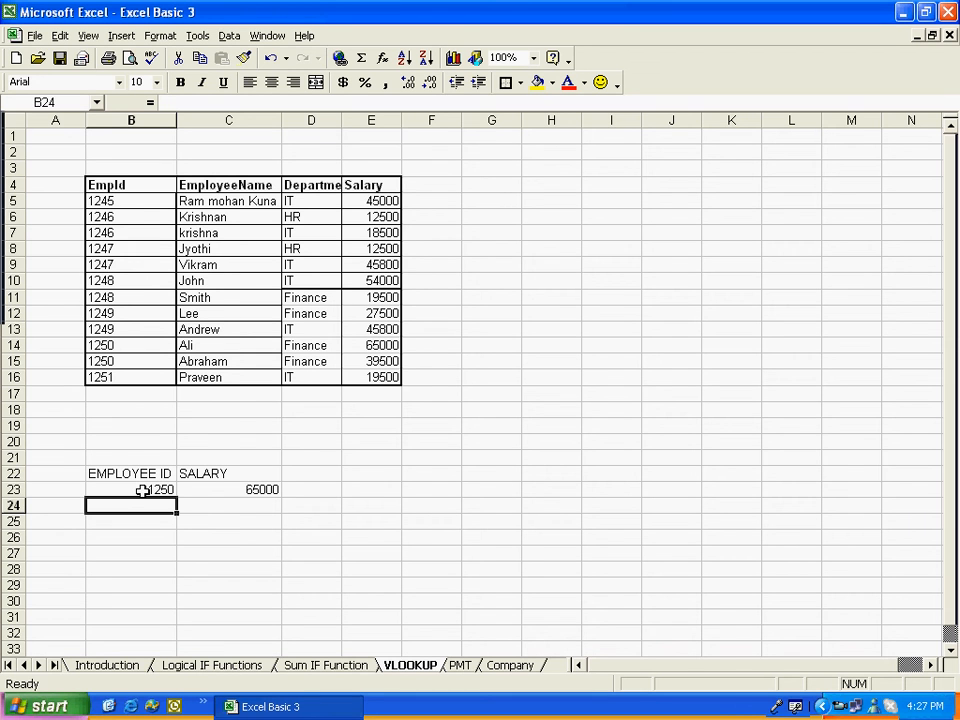
pyautogui.click(143, 490)
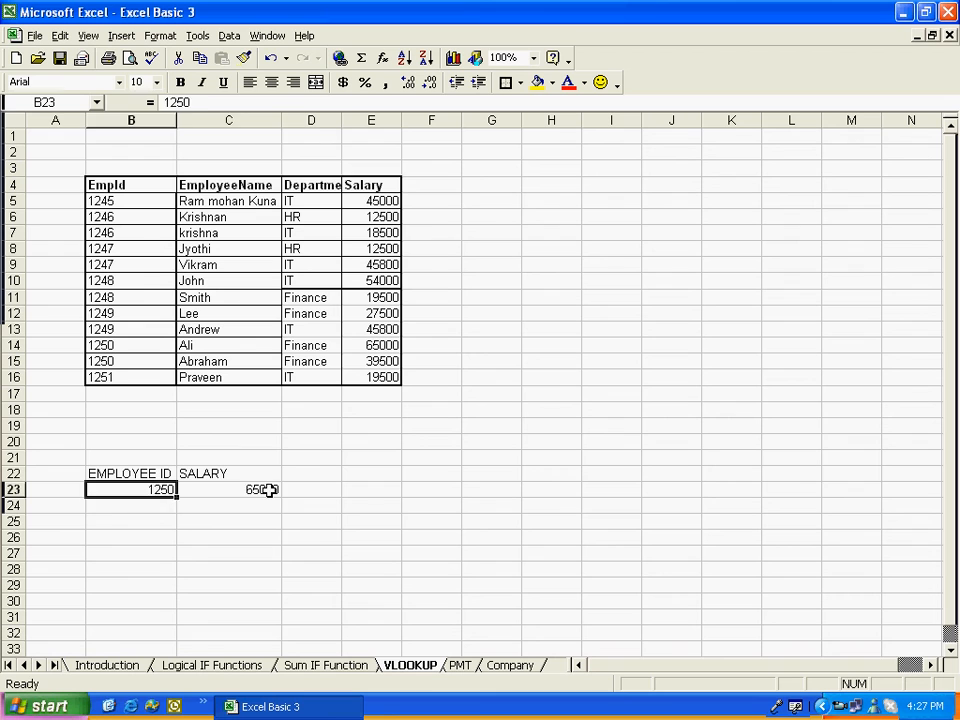
# Step: Check the VLOOKUP formula in C23, and examine the principal, interest, installments and mode cells on the PMT sheet
pyautogui.click(265, 489)
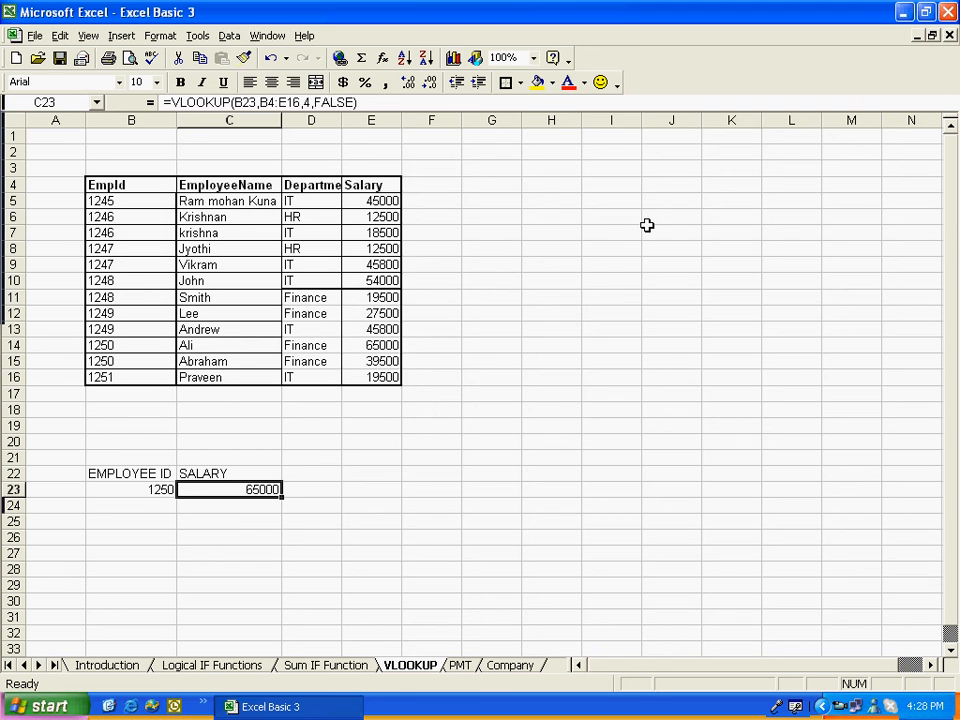
pyautogui.hotkey('ctrl', 'pagedown')
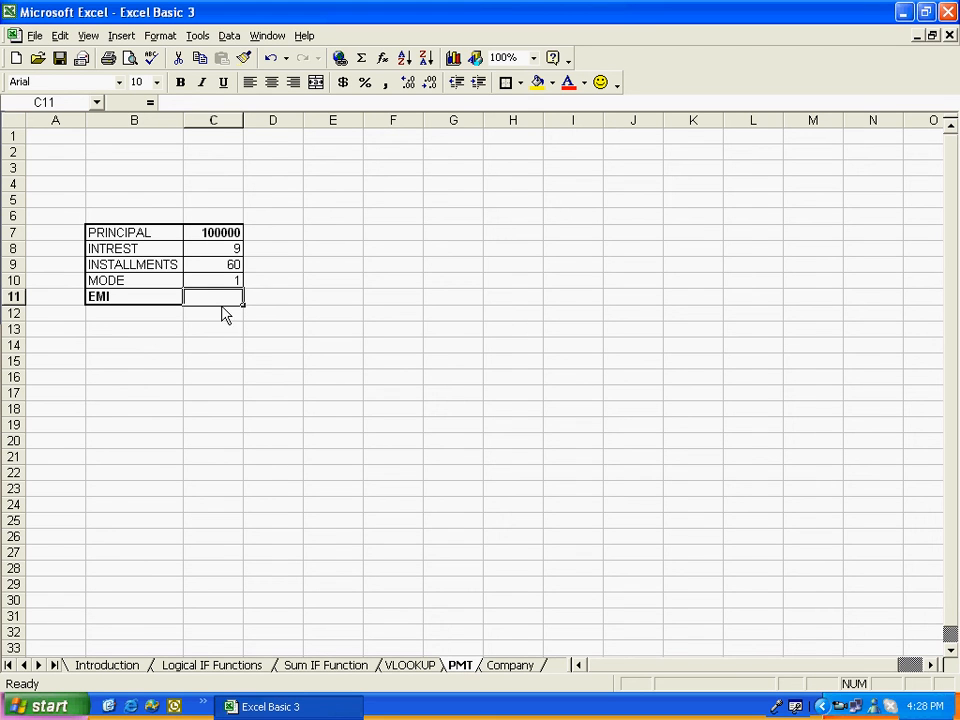
pyautogui.click(225, 232)
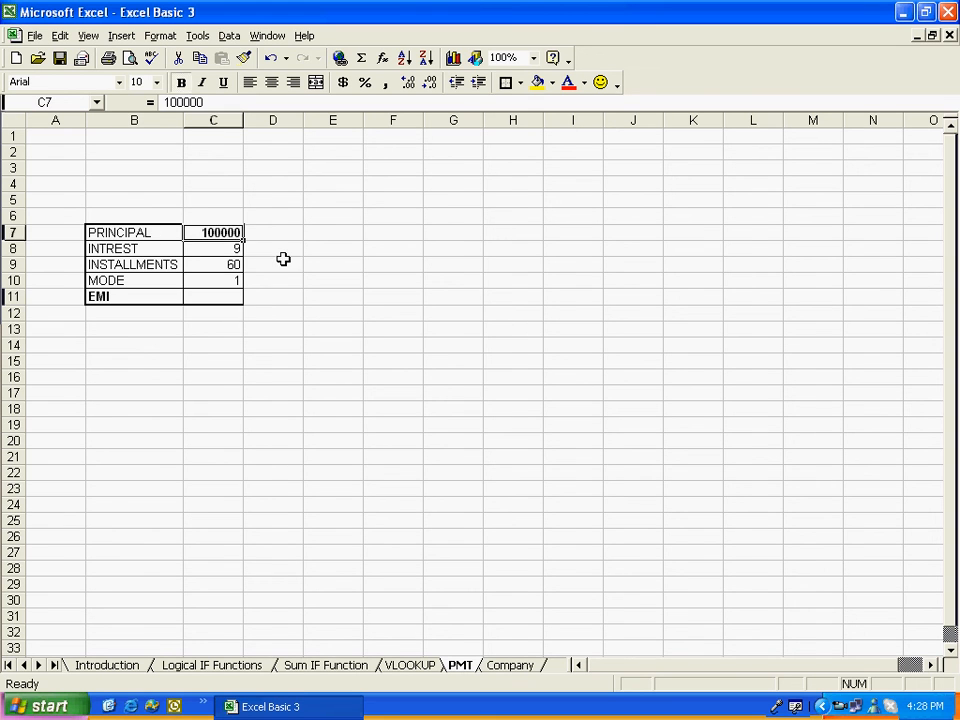
pyautogui.click(214, 249)
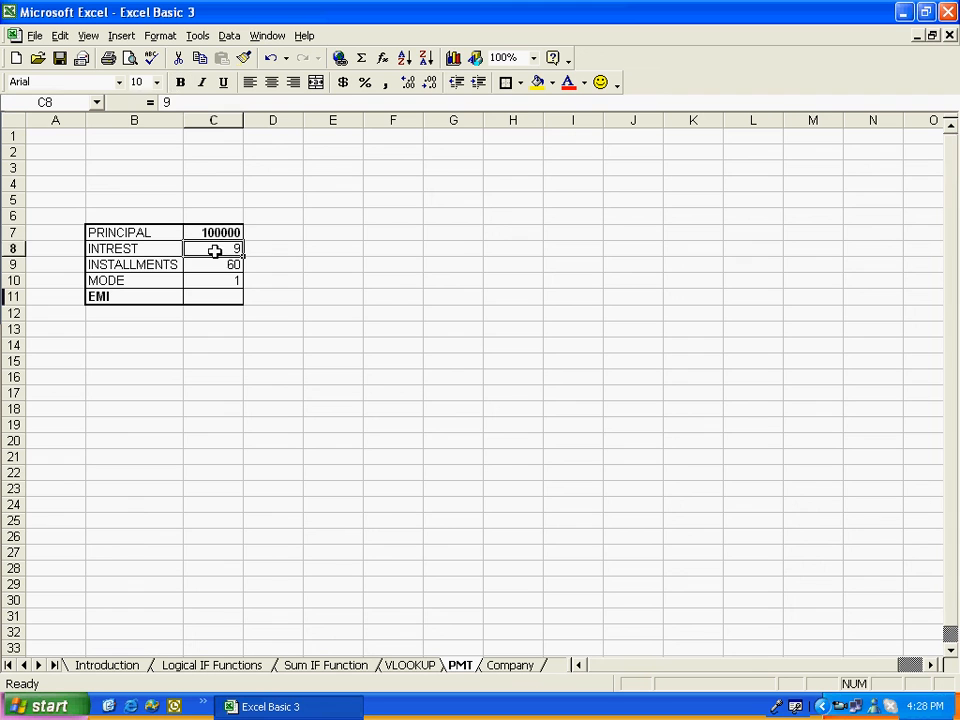
pyautogui.click(223, 268)
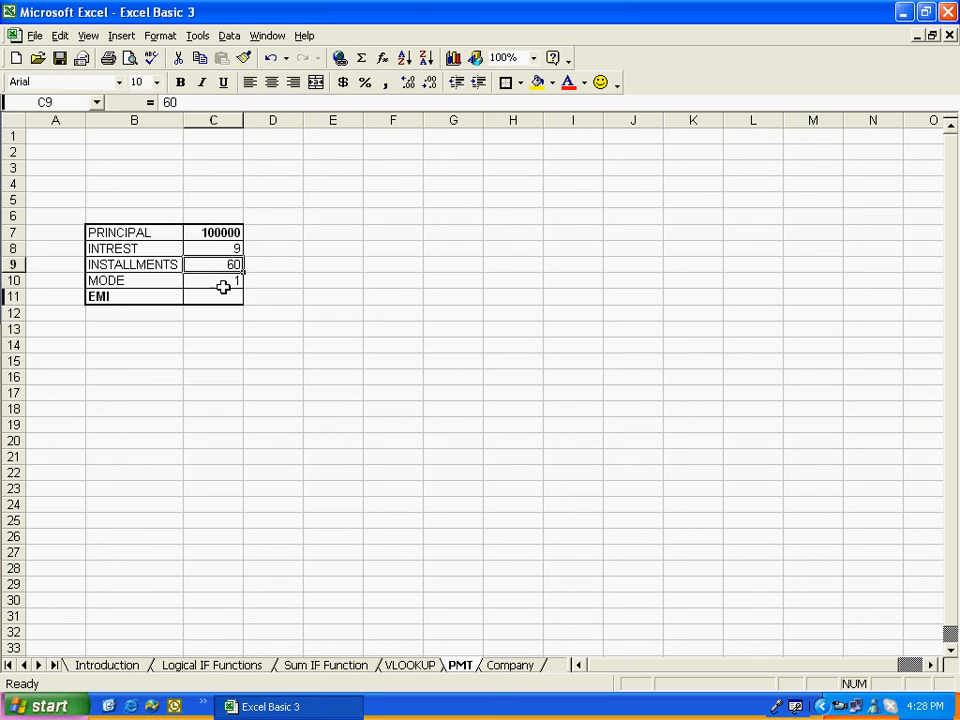
pyautogui.click(220, 284)
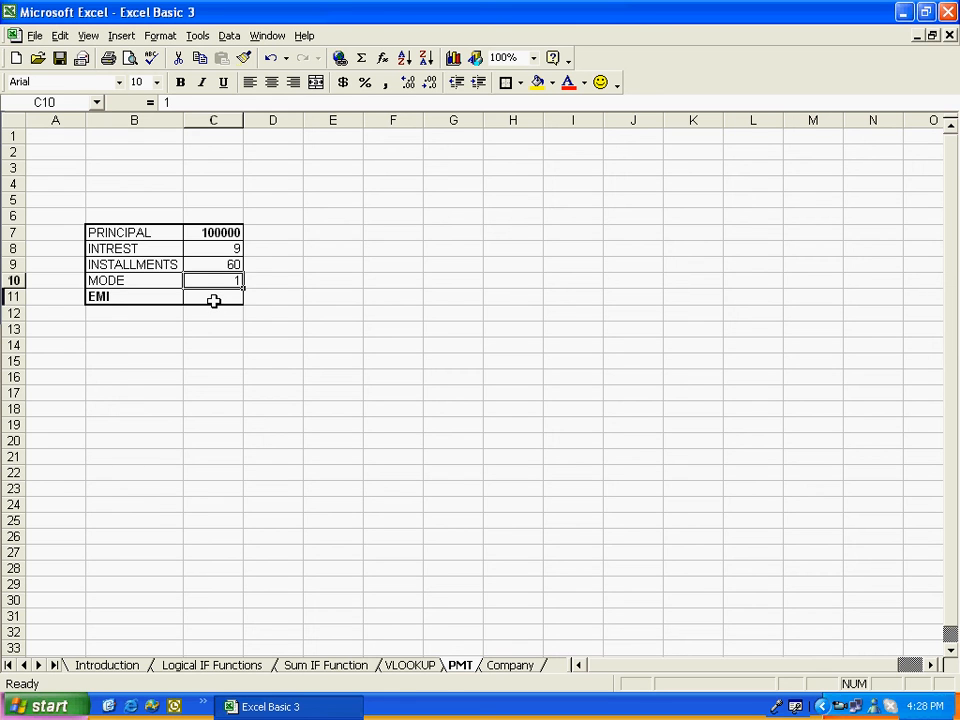
# Step: Insert the financial function PMT in cell C11 beside EMI on the PMT sheet
pyautogui.click(213, 300)
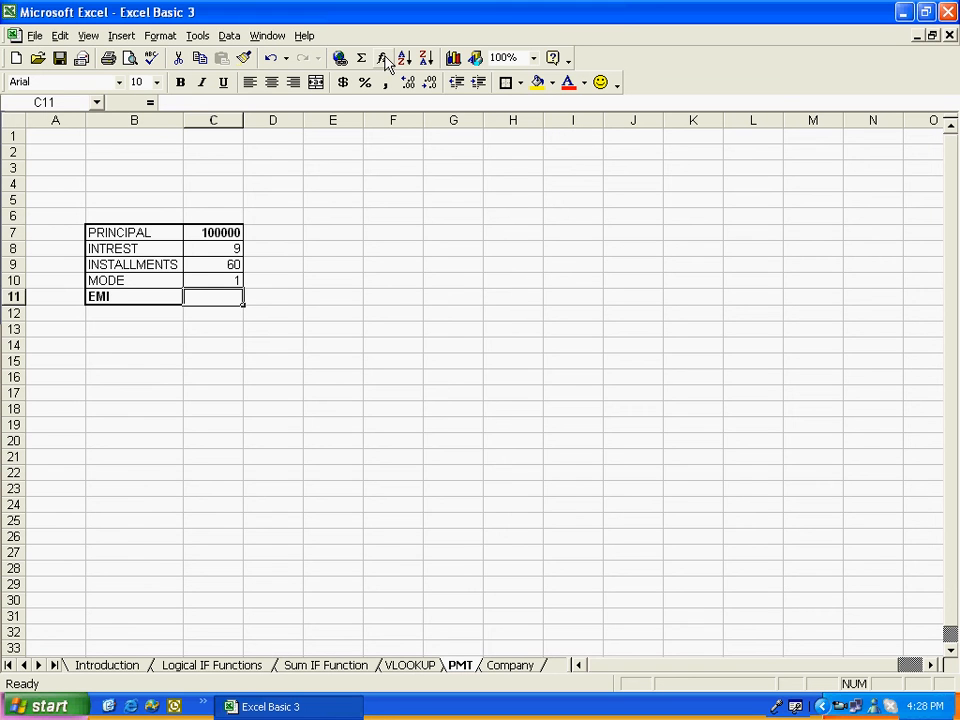
pyautogui.click(384, 59)
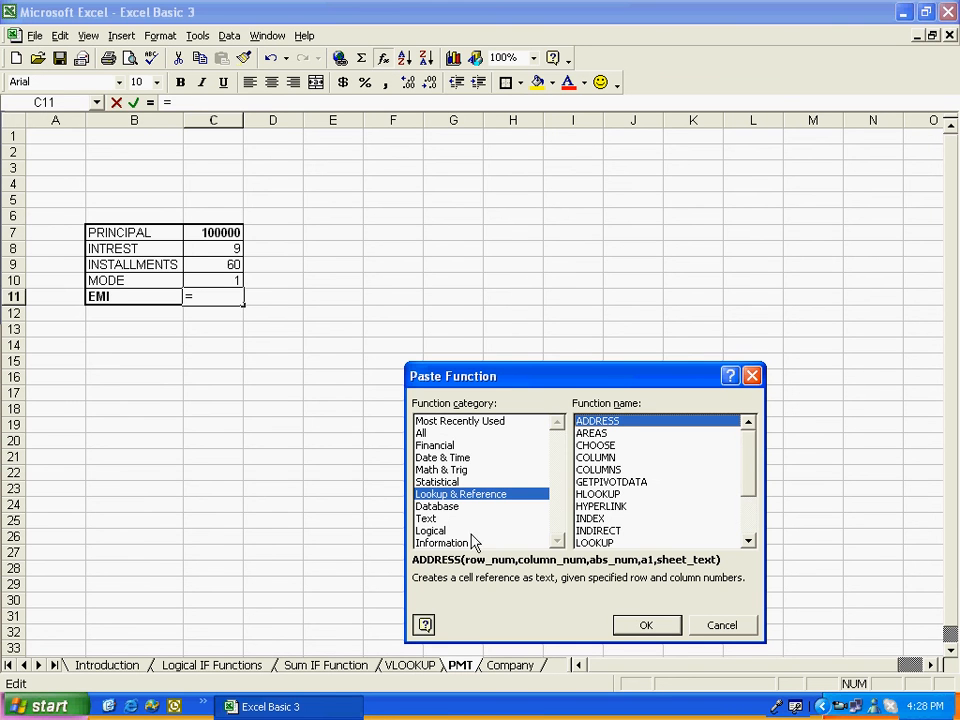
pyautogui.click(450, 446)
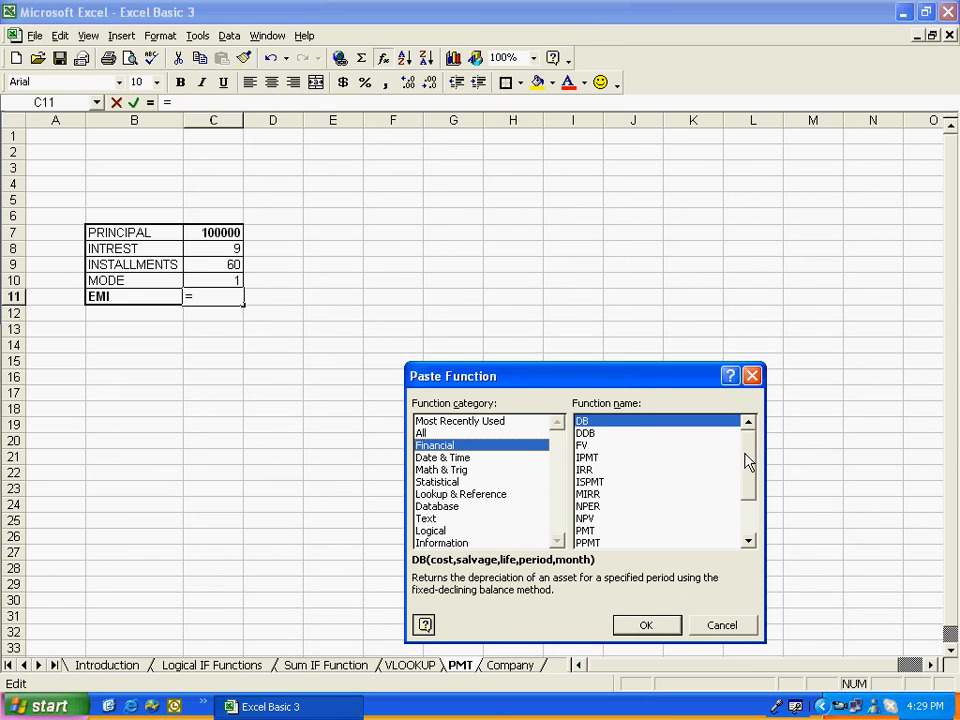
pyautogui.moveTo(746, 461); pyautogui.dragTo(745, 484)
pyautogui.click(600, 482)
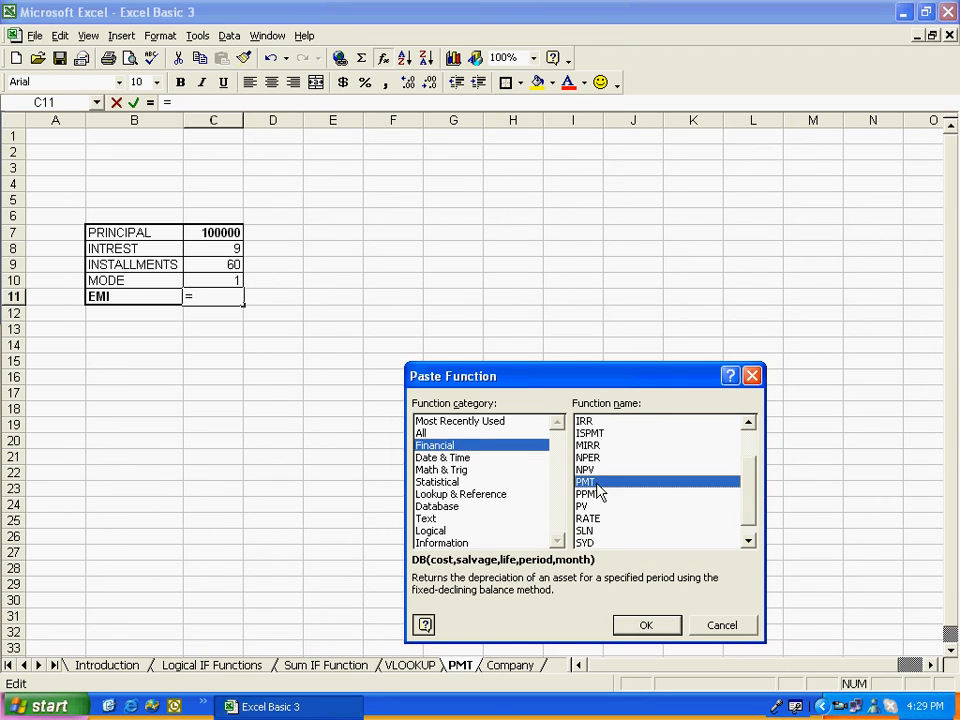
pyautogui.click(645, 626)
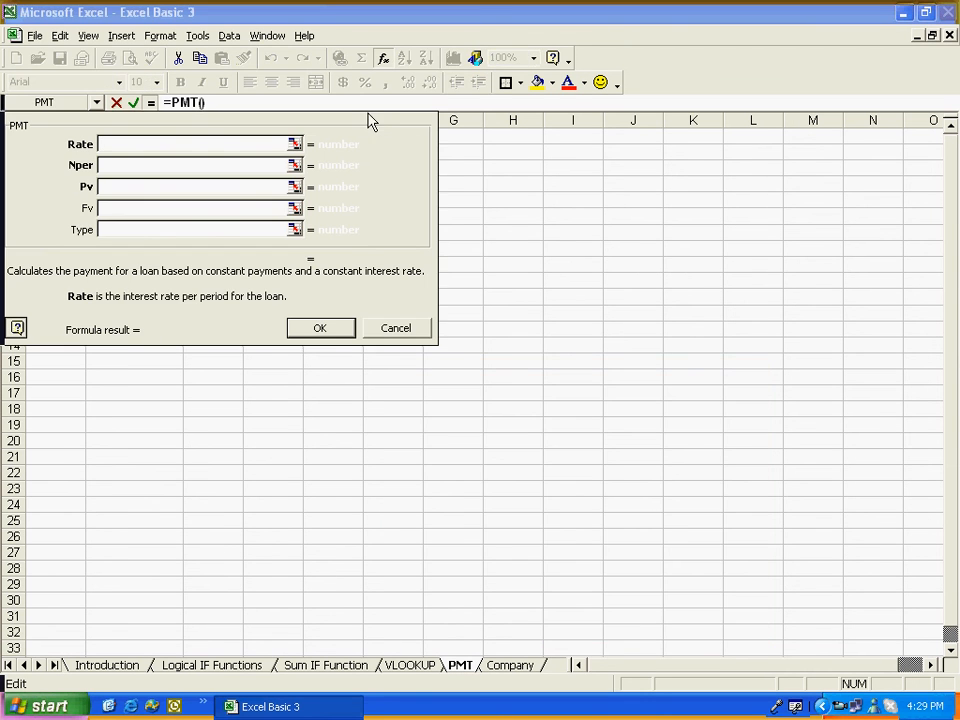
# Step: Set the PMT rate argument to C8%/12 and the number of payments (Nper) to C9
pyautogui.moveTo(383, 137); pyautogui.dragTo(789, 298)
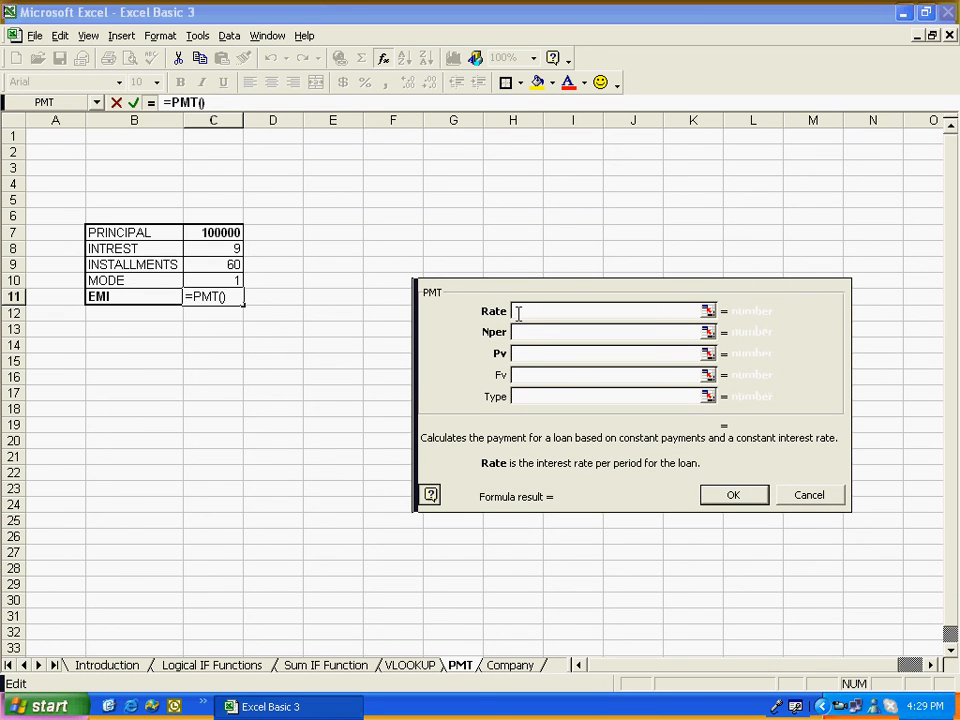
pyautogui.click(235, 250)
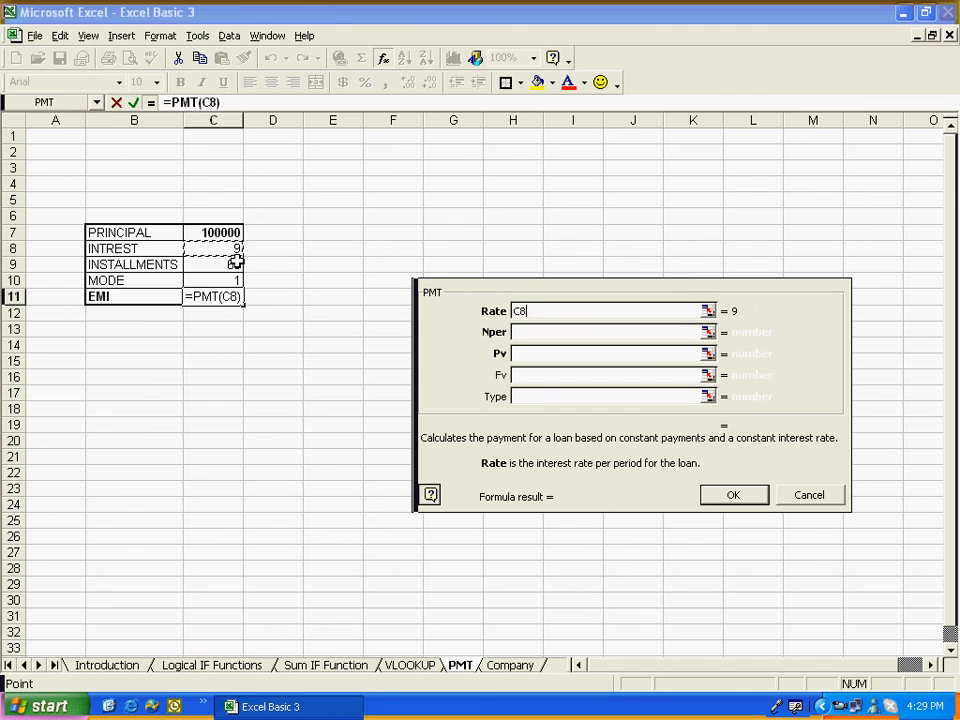
pyautogui.write('%')
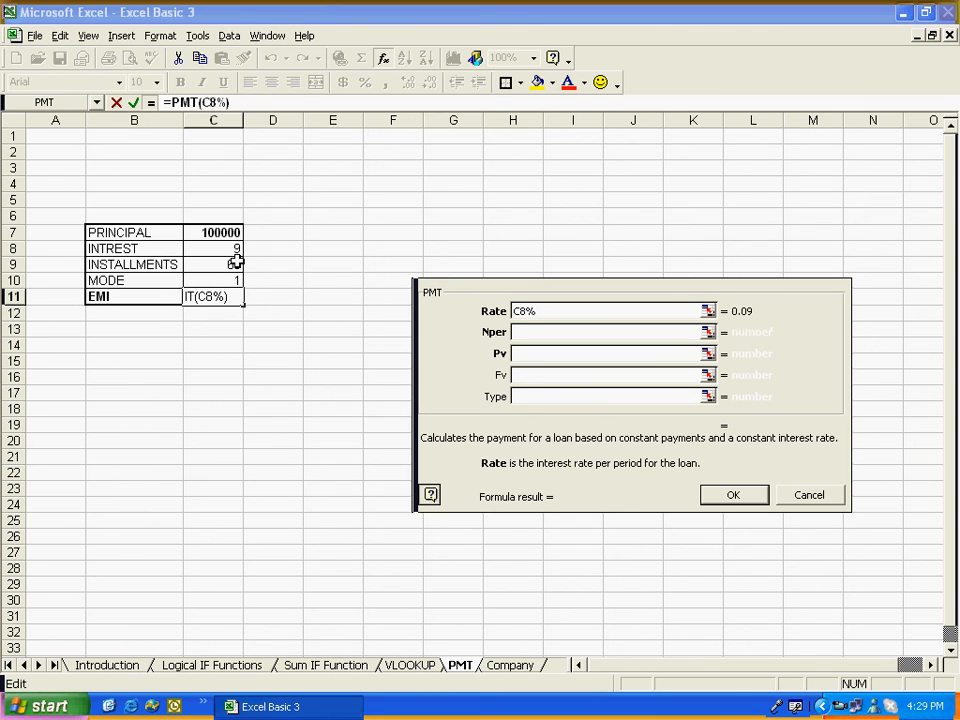
pyautogui.write('/12')
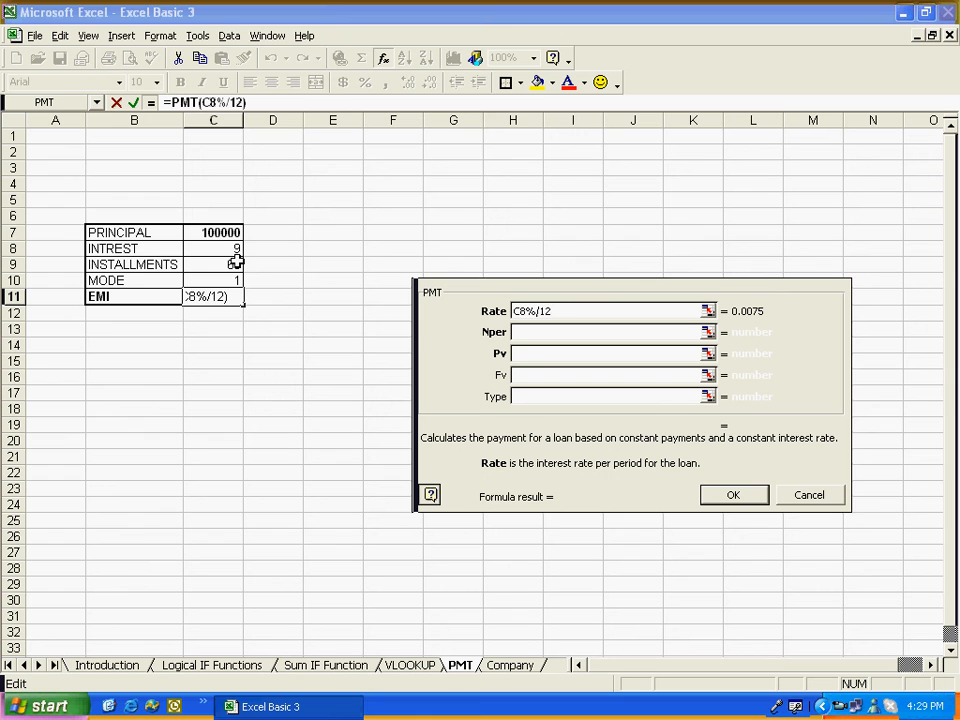
pyautogui.click(518, 333)
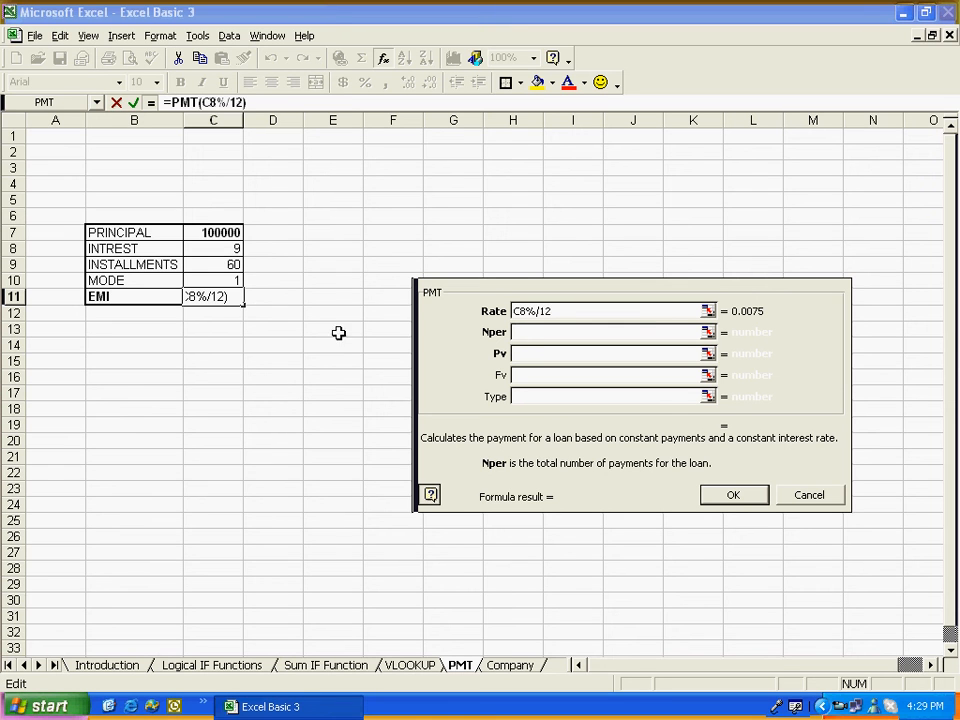
pyautogui.click(214, 268)
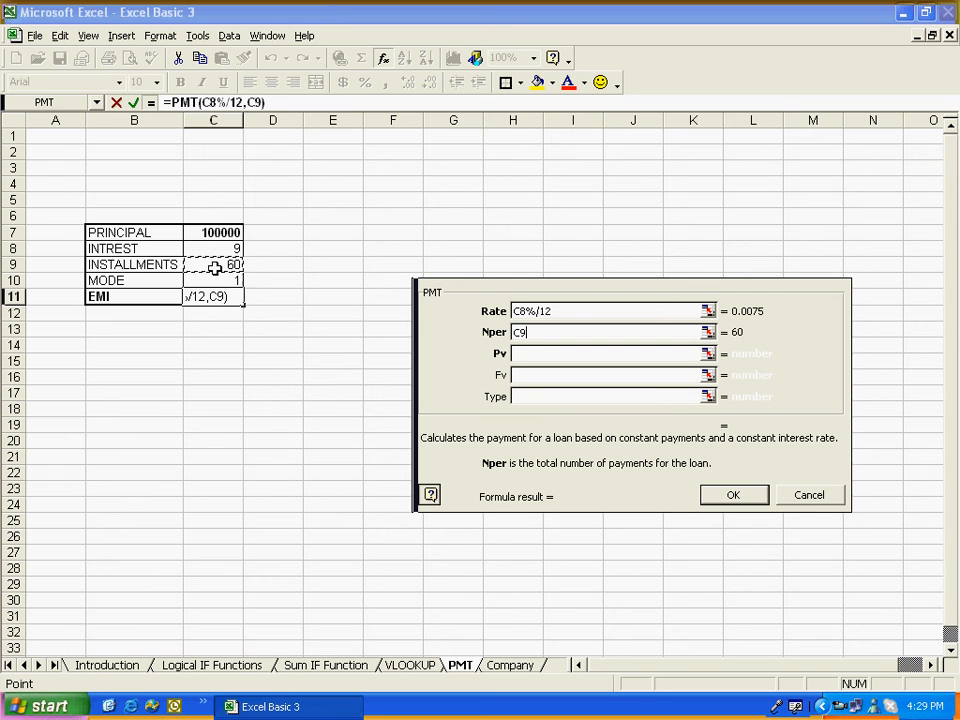
# Step: Complete the PMT formula with C7 as the present value and C10 as the type, leaving the future value empty
pyautogui.click(519, 353)
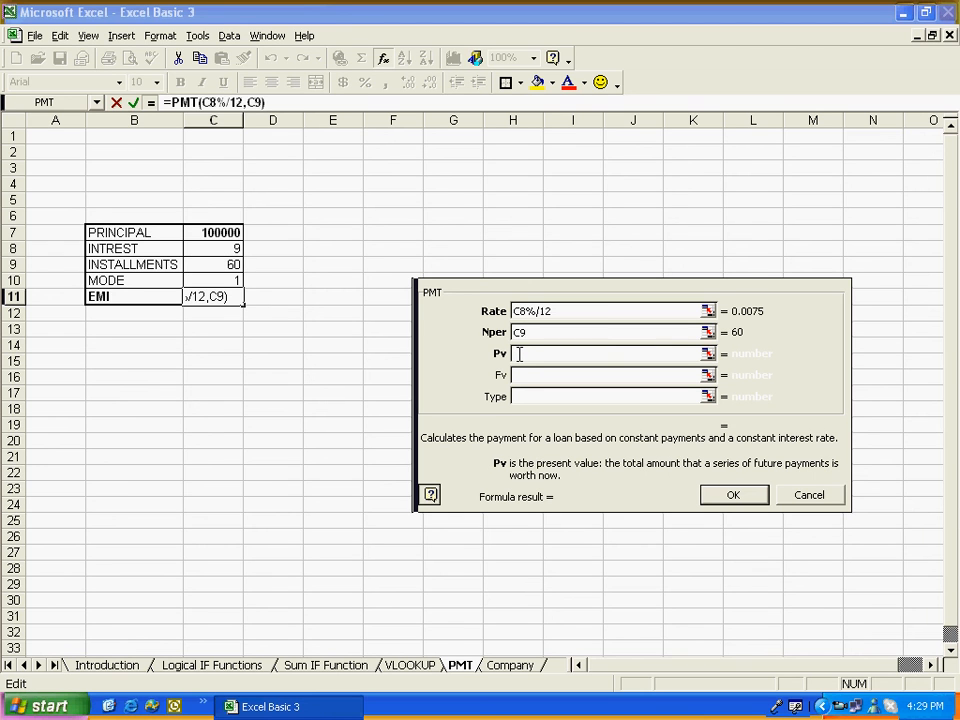
pyautogui.click(222, 232)
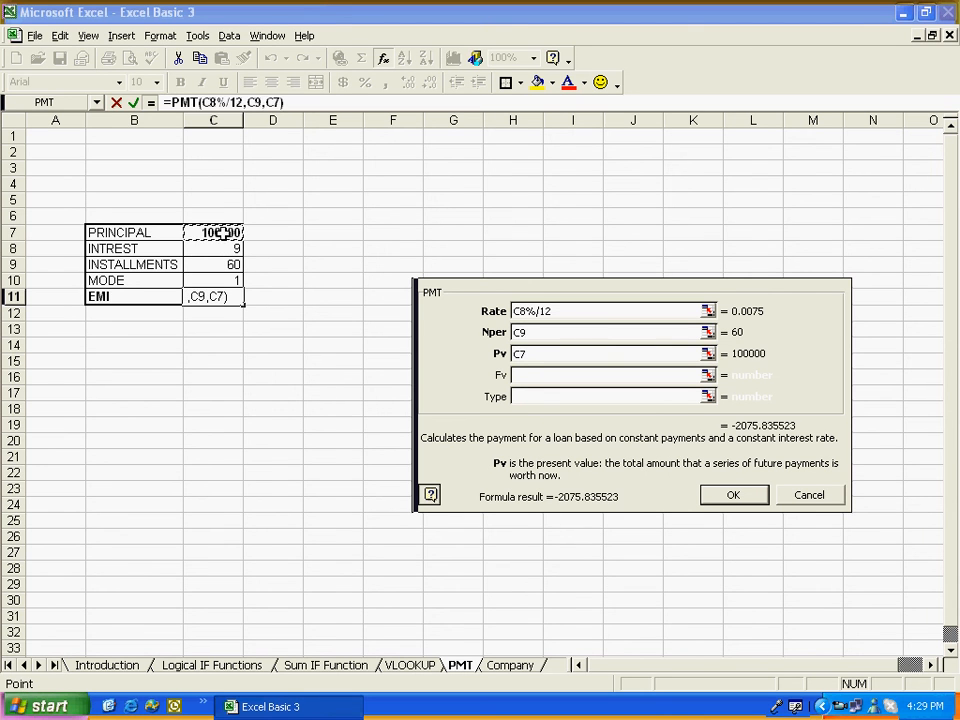
pyautogui.click(531, 395)
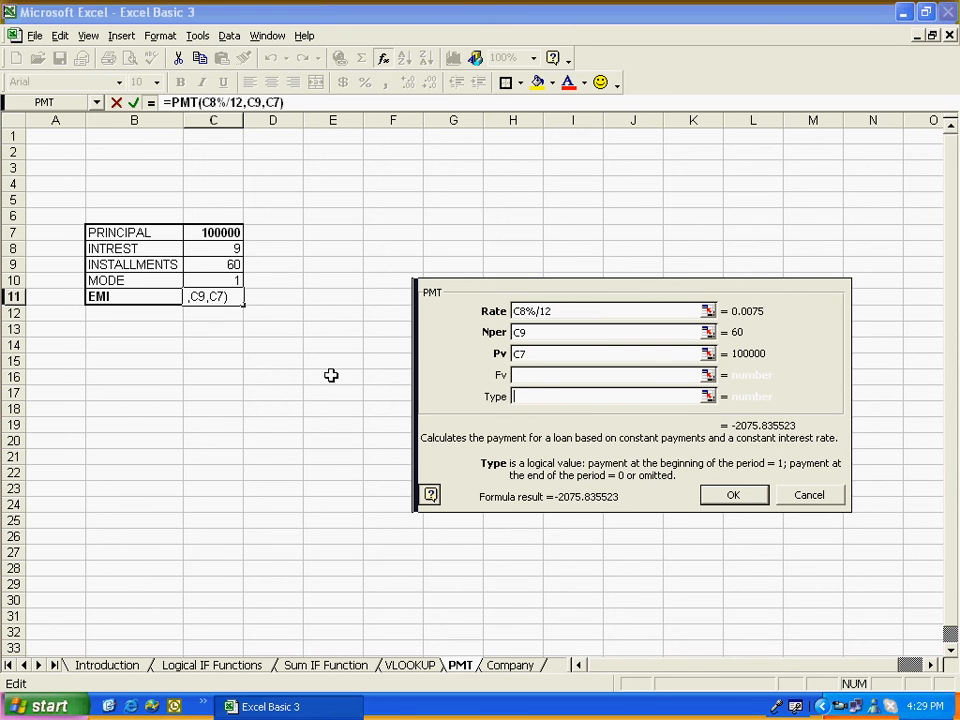
pyautogui.click(230, 280)
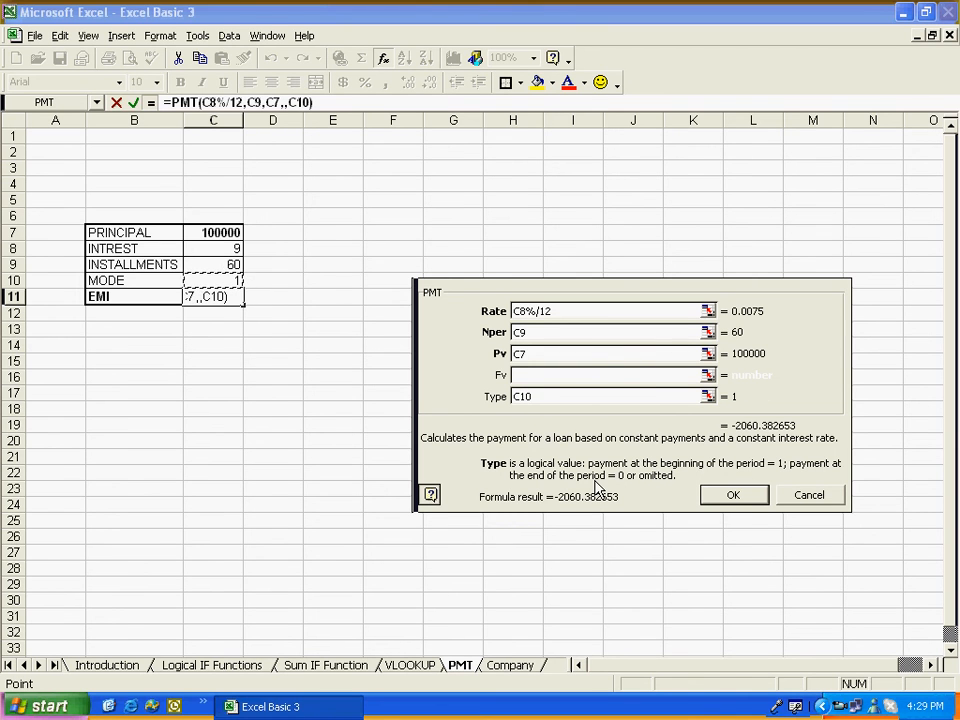
pyautogui.click(734, 497)
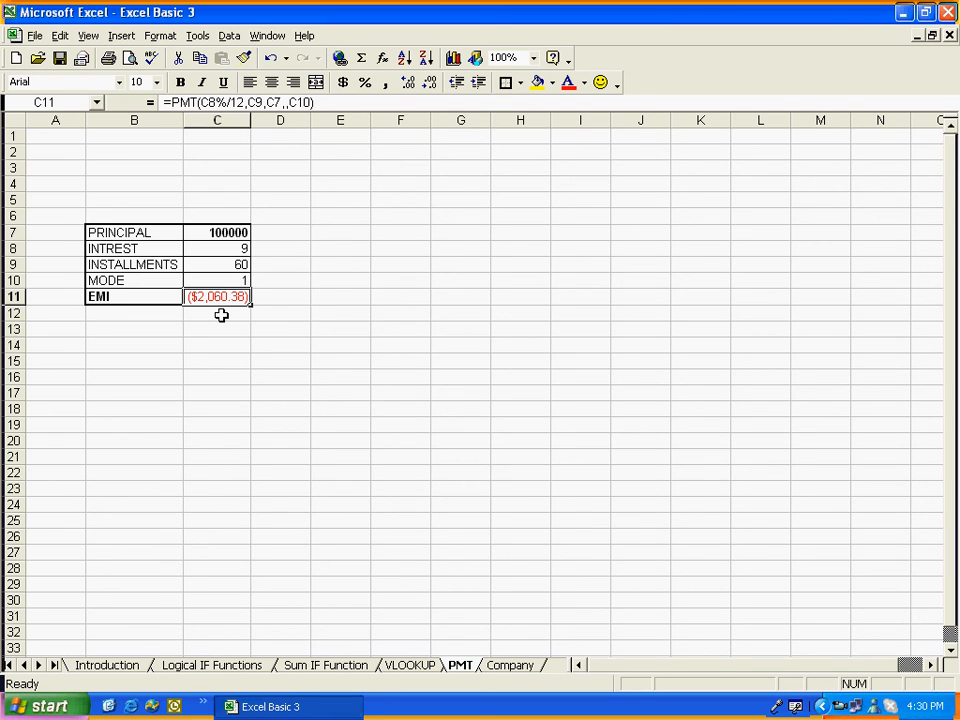
# Step: Show the Company sheet with the contact details for further information and training
pyautogui.click(508, 665)
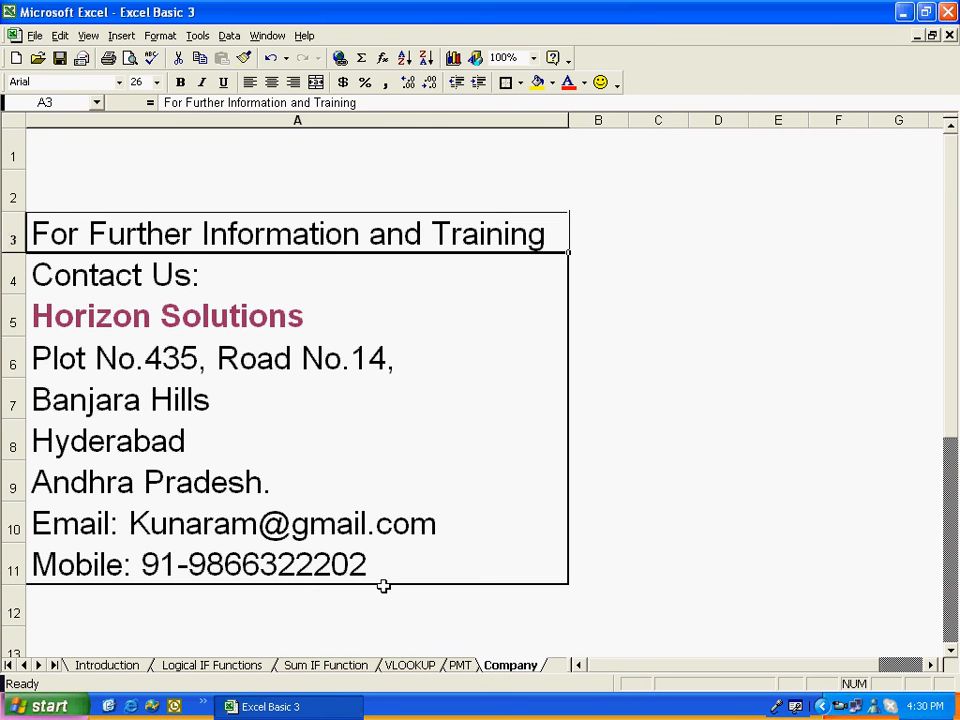